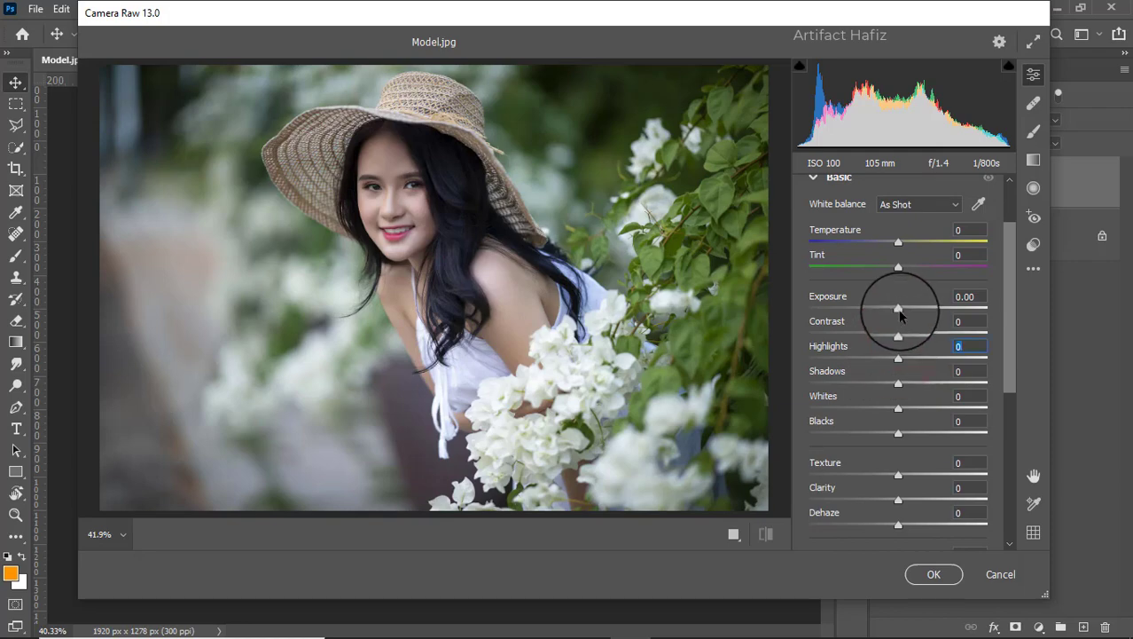
Set the exposure to -0.15 and the white balance to temperature +14 and tint -7
mouse_move(900, 313)
mouse_down()
mouse_move(927, 310)
mouse_move(889, 321)
mouse_move(899, 323)
mouse_up()
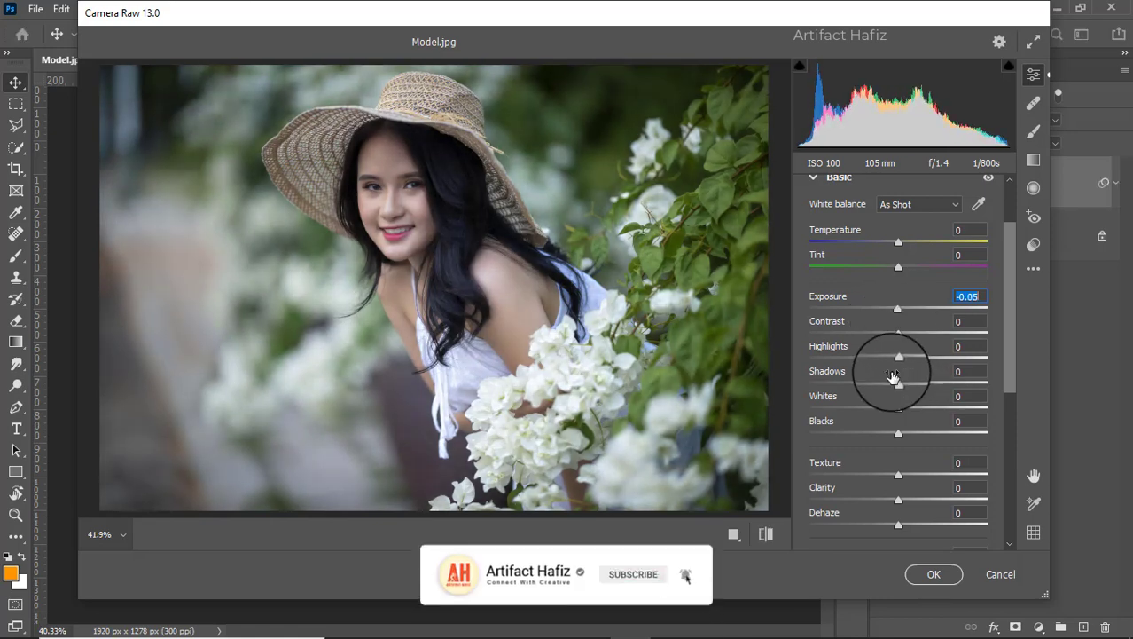
drag(897, 307, 896, 317)
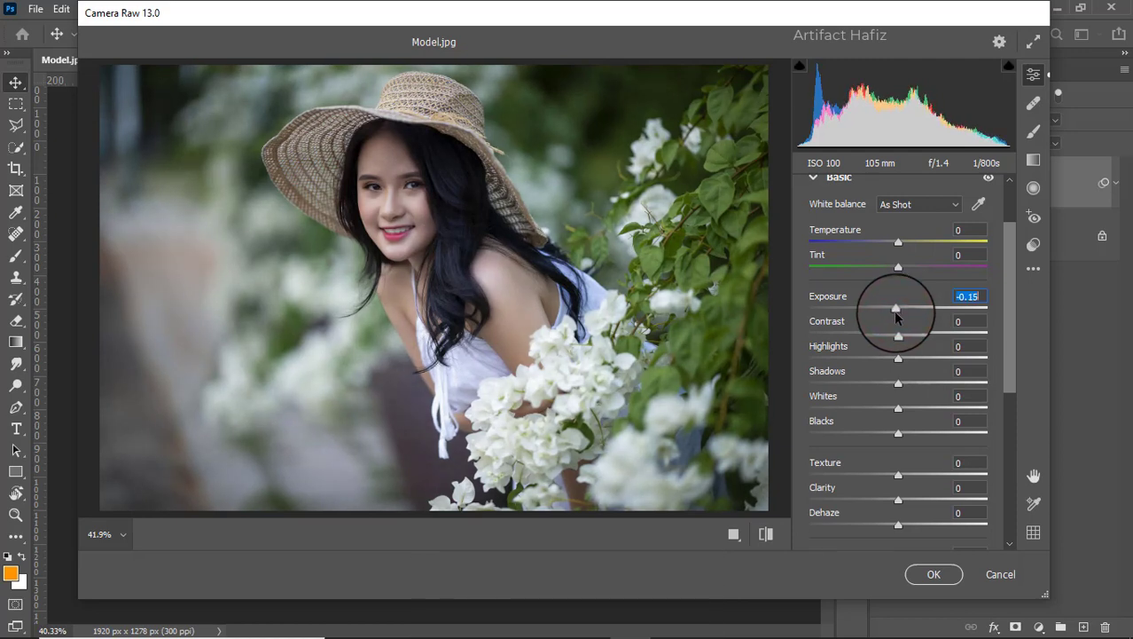
mouse_move(899, 241)
mouse_down()
mouse_move(909, 241)
mouse_move(889, 269)
mouse_move(910, 247)
mouse_up()
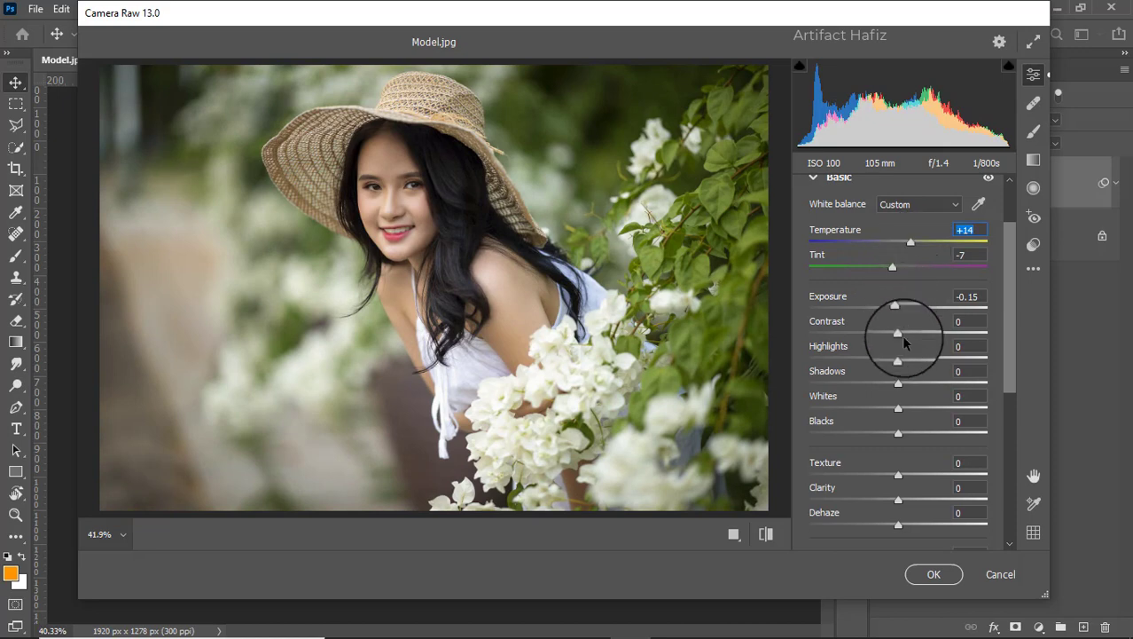
Adjust the photo's tones to contrast +26, highlights -23, shadows +50, whites +18 and blacks +14
drag(897, 334, 922, 335)
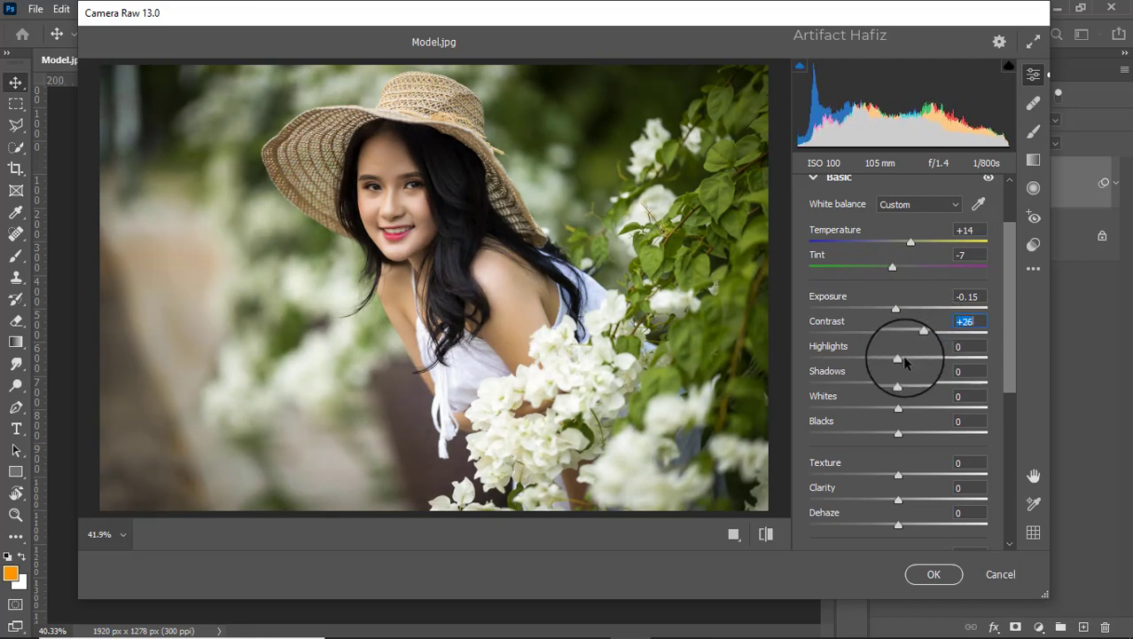
drag(902, 362, 881, 361)
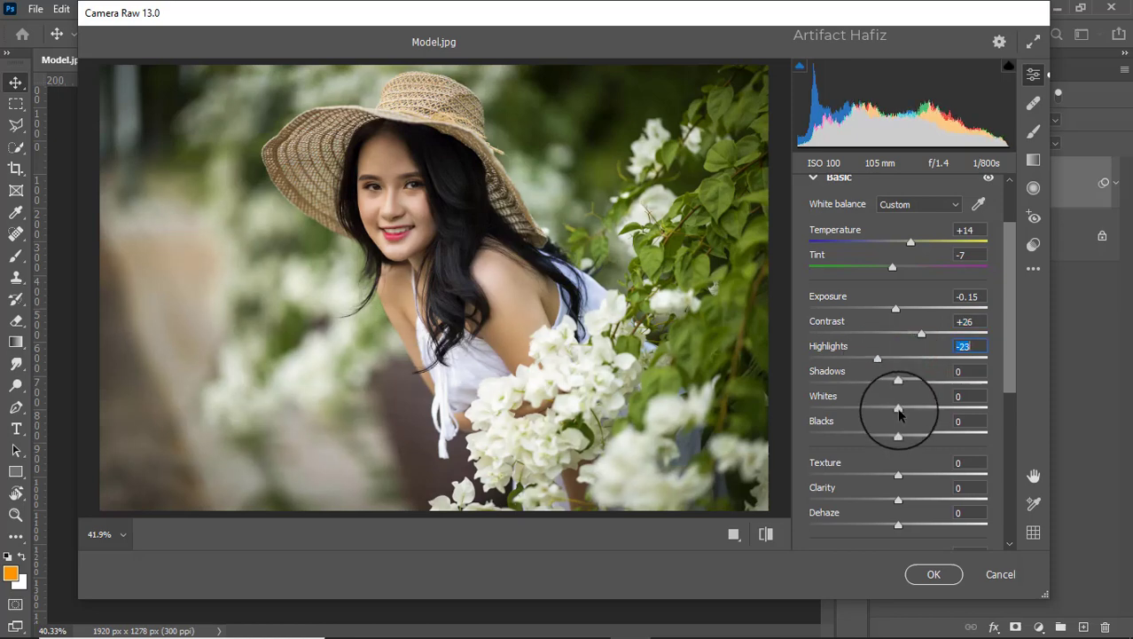
drag(899, 408, 922, 414)
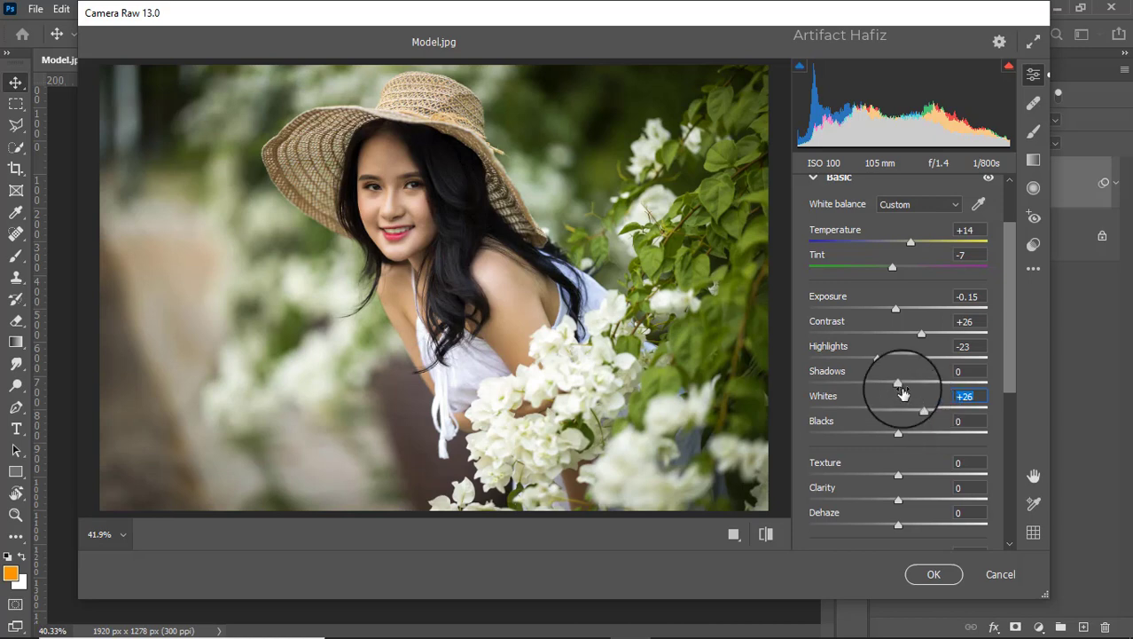
drag(897, 383, 942, 386)
click(913, 434)
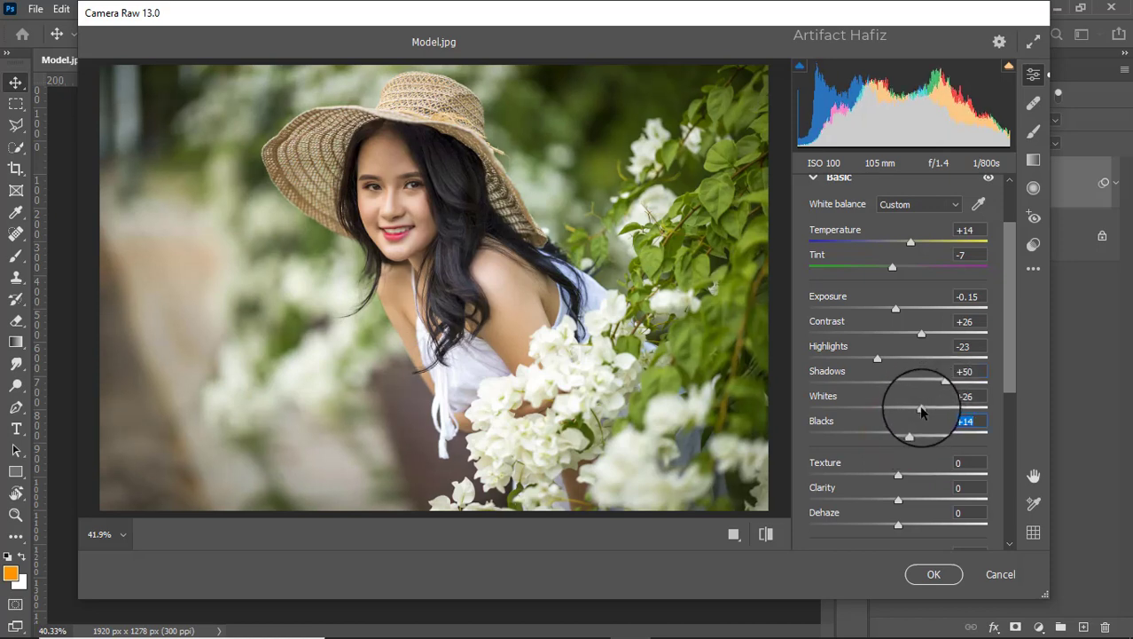
drag(922, 405, 915, 411)
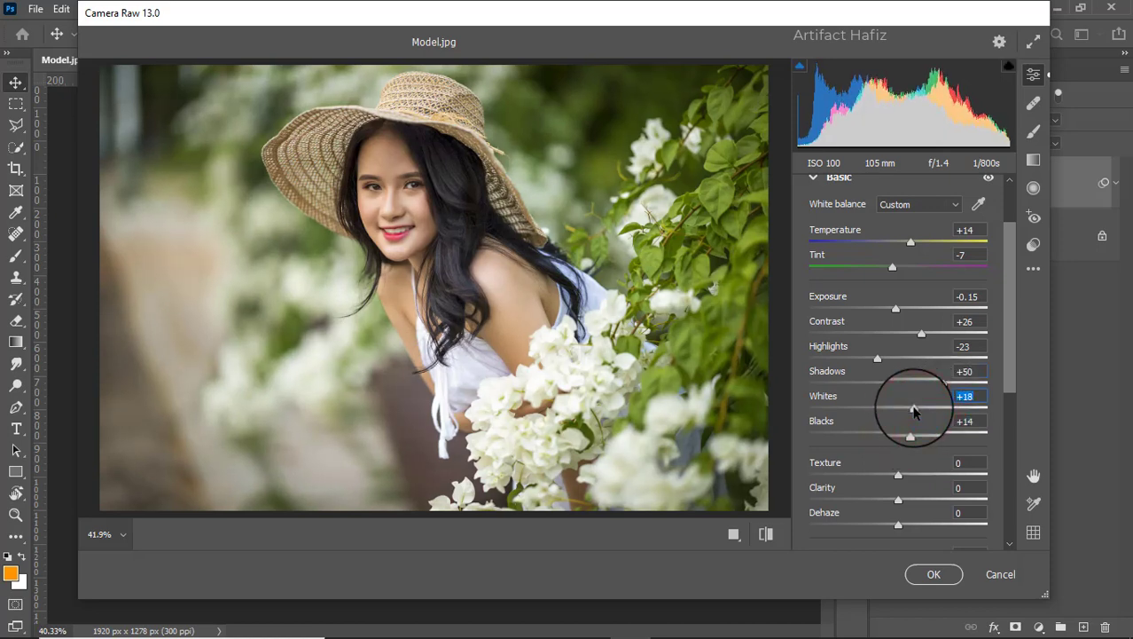
Set the clarity to +44, the texture to +6 and the dehaze to -3
scroll(898, 404, down, 2)
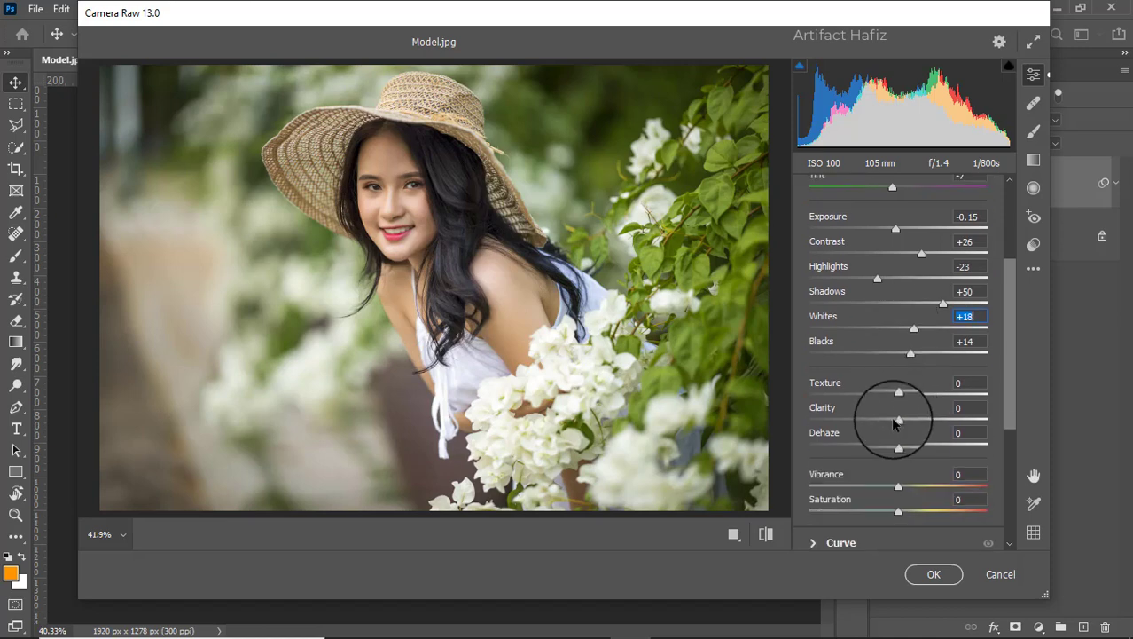
drag(898, 421, 950, 431)
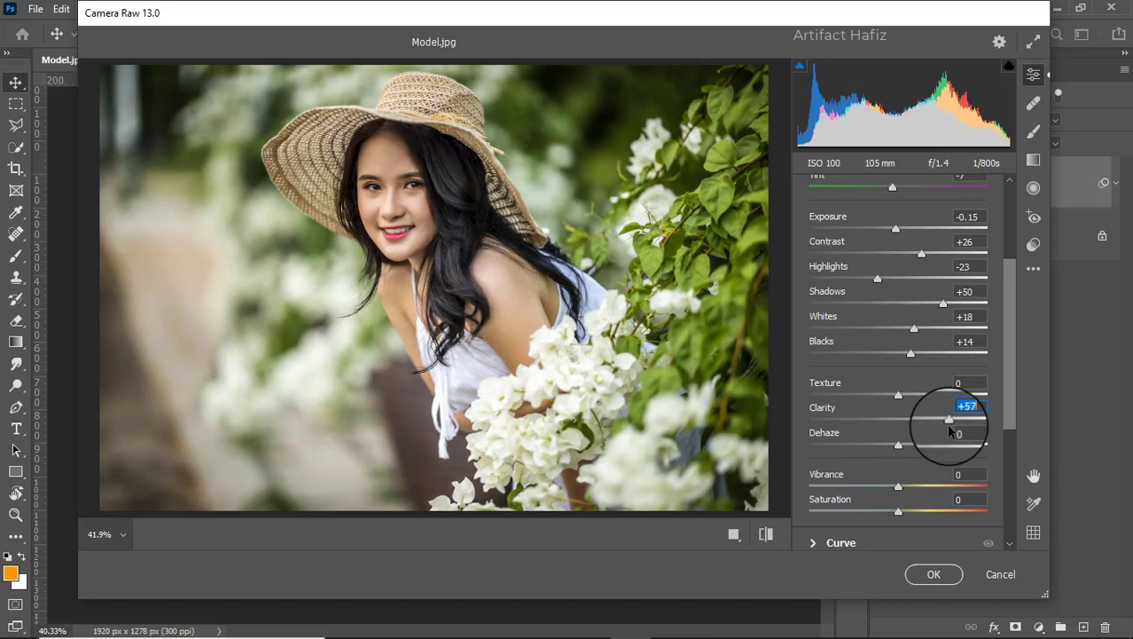
mouse_move(950, 431)
mouse_down()
mouse_move(918, 429)
mouse_move(937, 430)
mouse_up()
mouse_move(898, 395)
mouse_down()
mouse_move(922, 399)
mouse_move(871, 402)
mouse_move(886, 400)
mouse_move(894, 415)
mouse_move(930, 406)
mouse_move(902, 416)
mouse_up()
scroll(901, 417, down, 2)
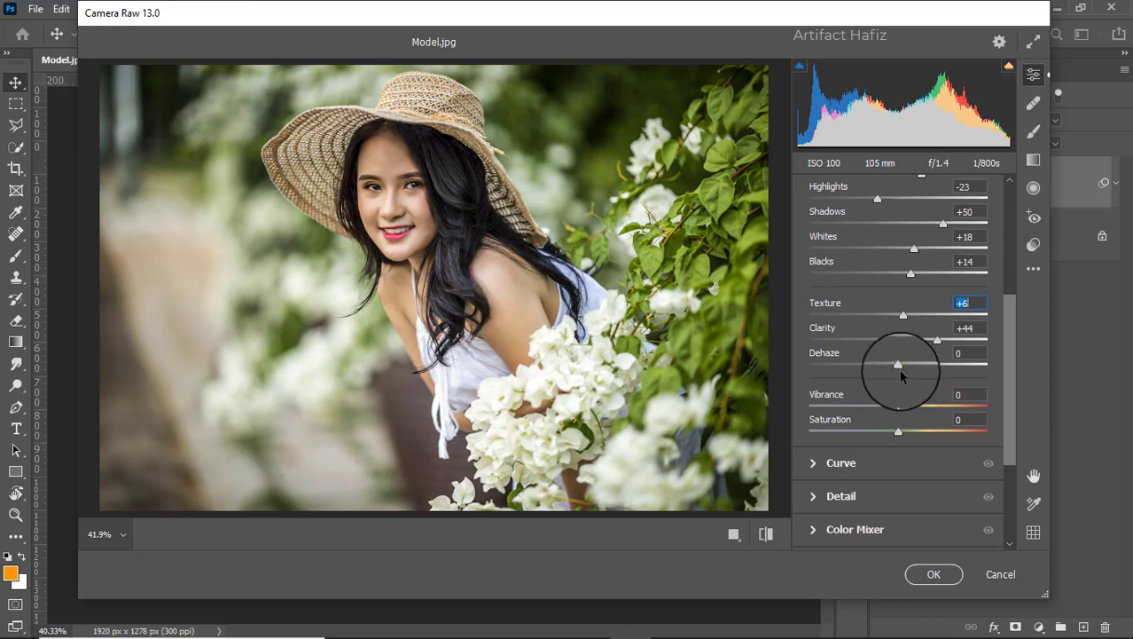
mouse_move(898, 366)
mouse_down()
mouse_move(885, 371)
mouse_move(940, 373)
mouse_move(884, 381)
mouse_move(898, 379)
mouse_up()
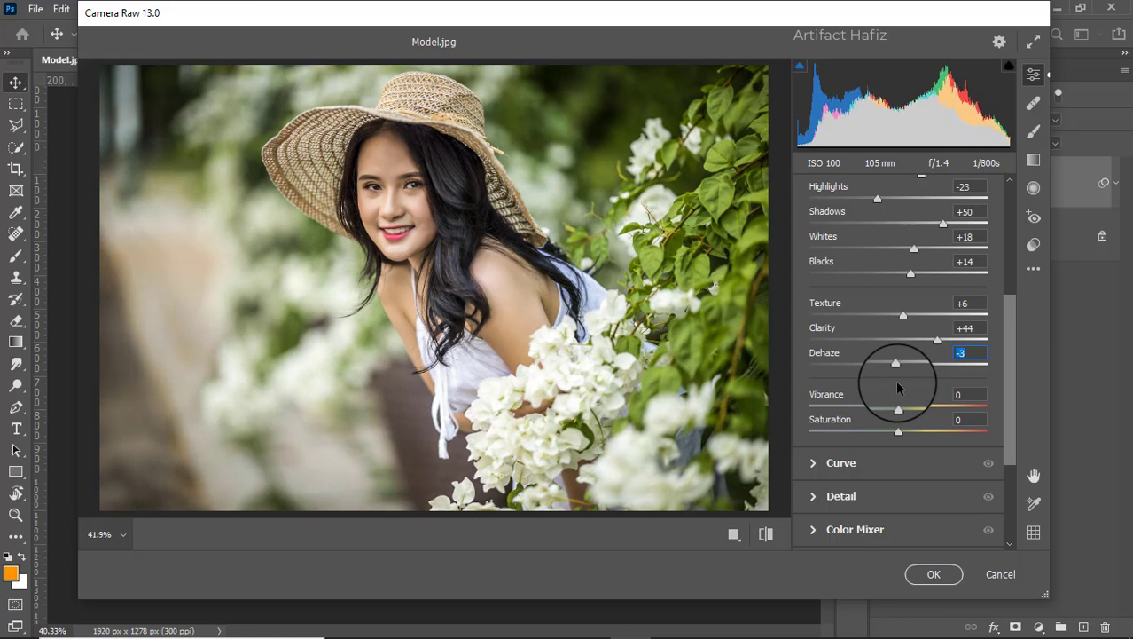
Shape the main point curve with the black point raised to output 16, points at 58/56 and 201/201, and one near the centre
scroll(903, 379, down, 3)
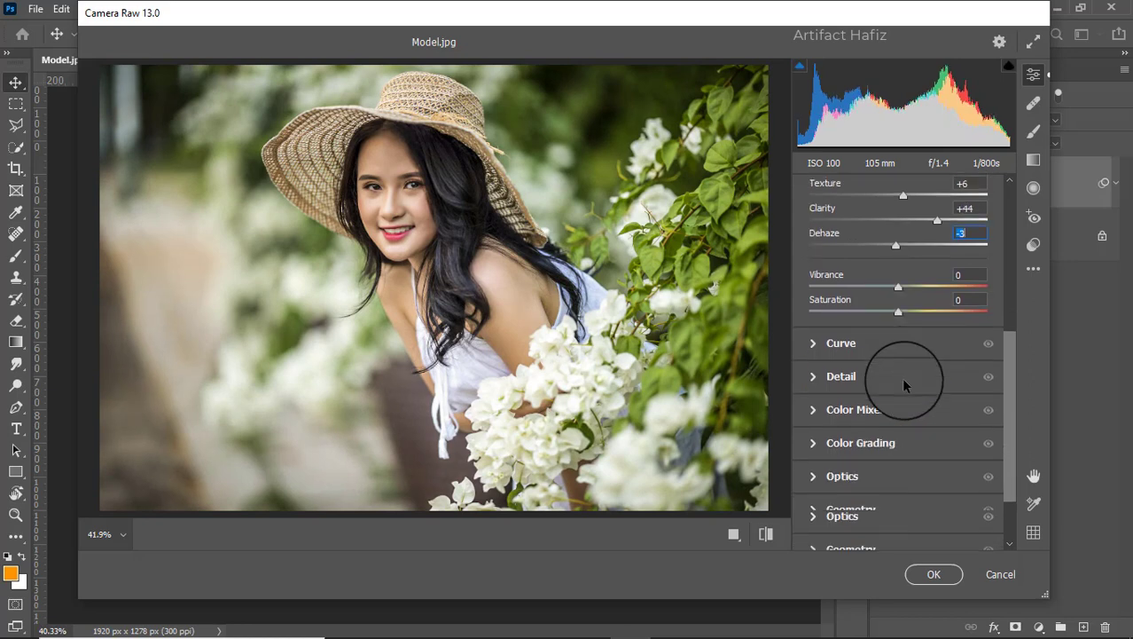
click(810, 345)
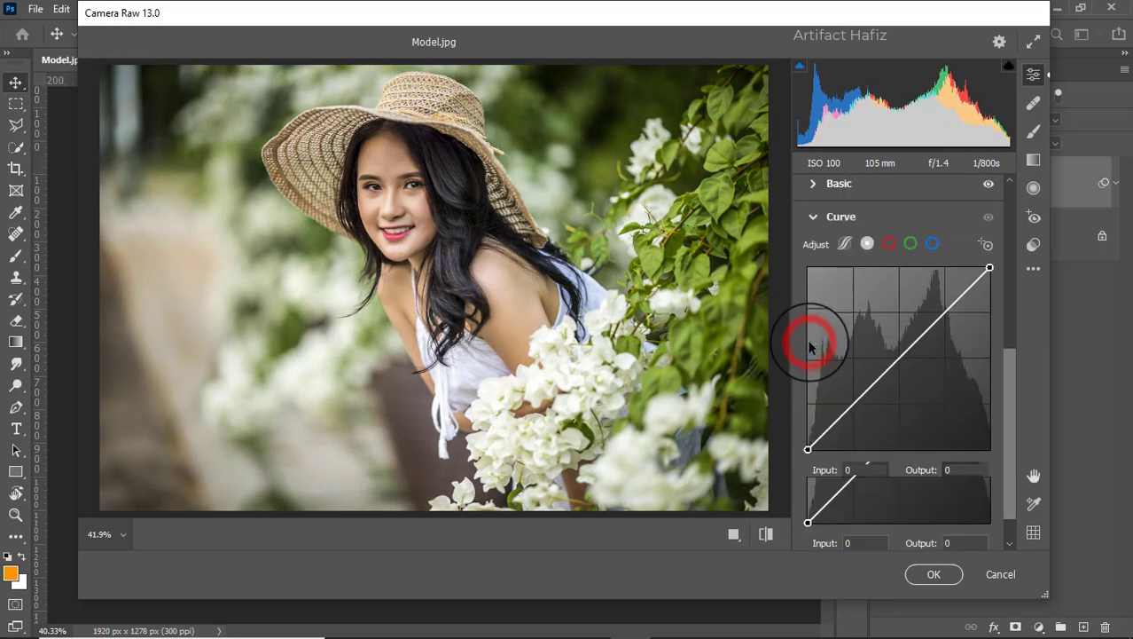
drag(807, 449, 808, 441)
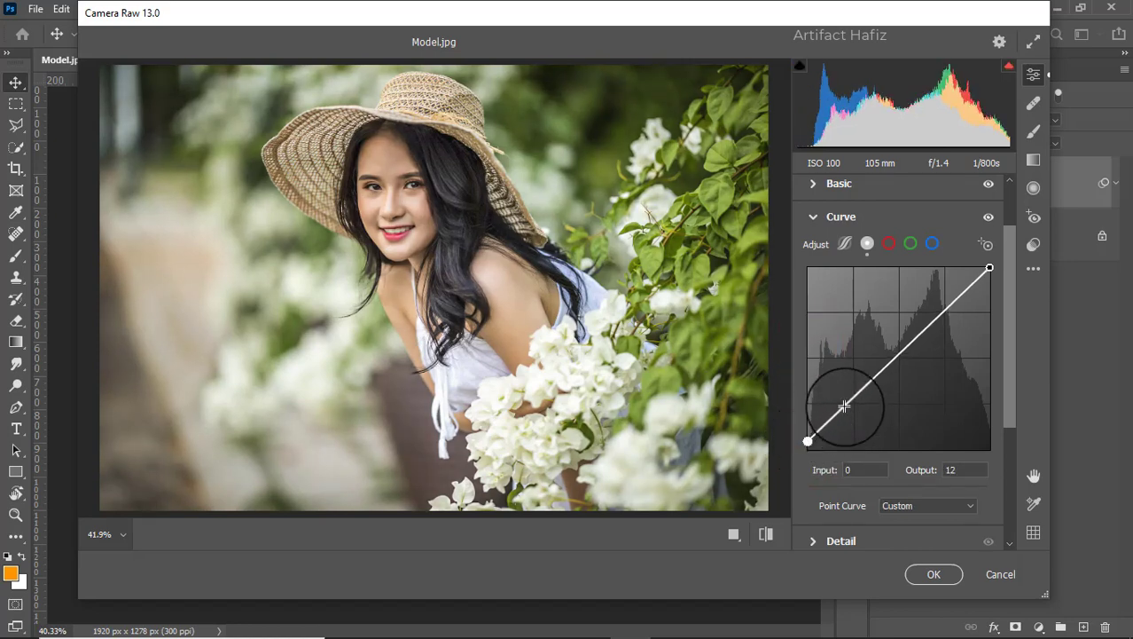
drag(842, 401, 849, 410)
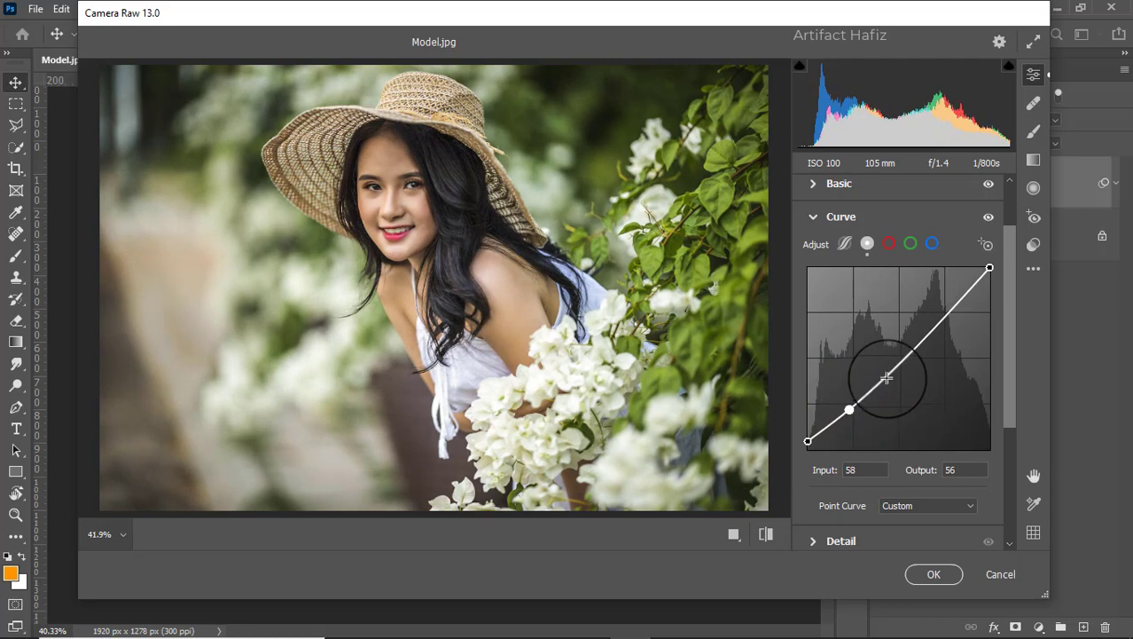
drag(898, 360, 899, 356)
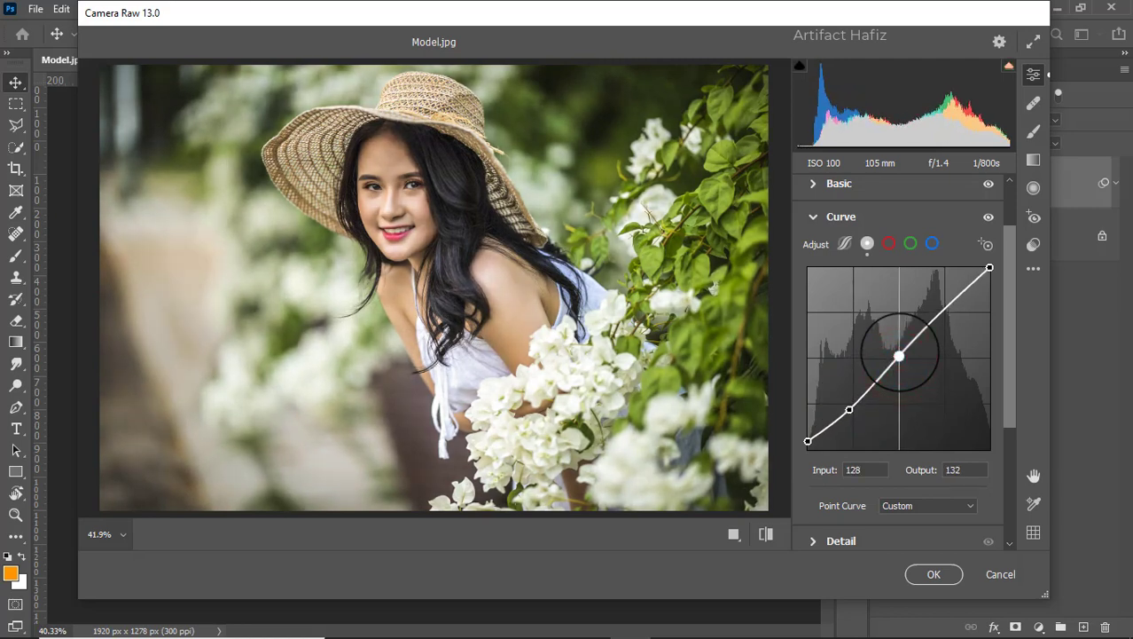
click(948, 307)
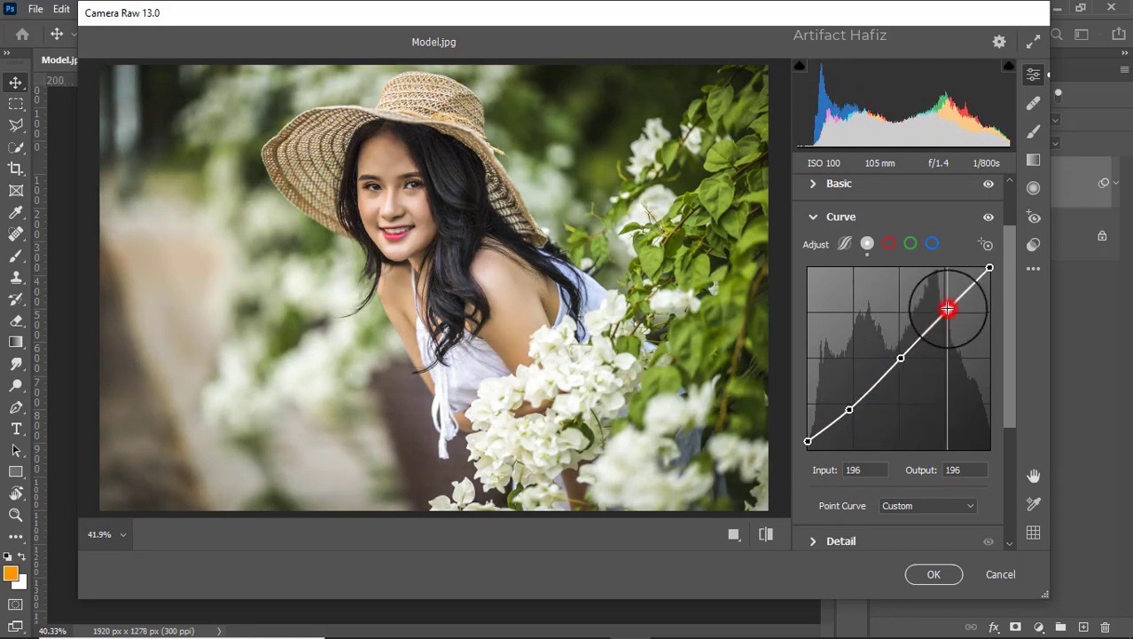
drag(948, 307, 952, 306)
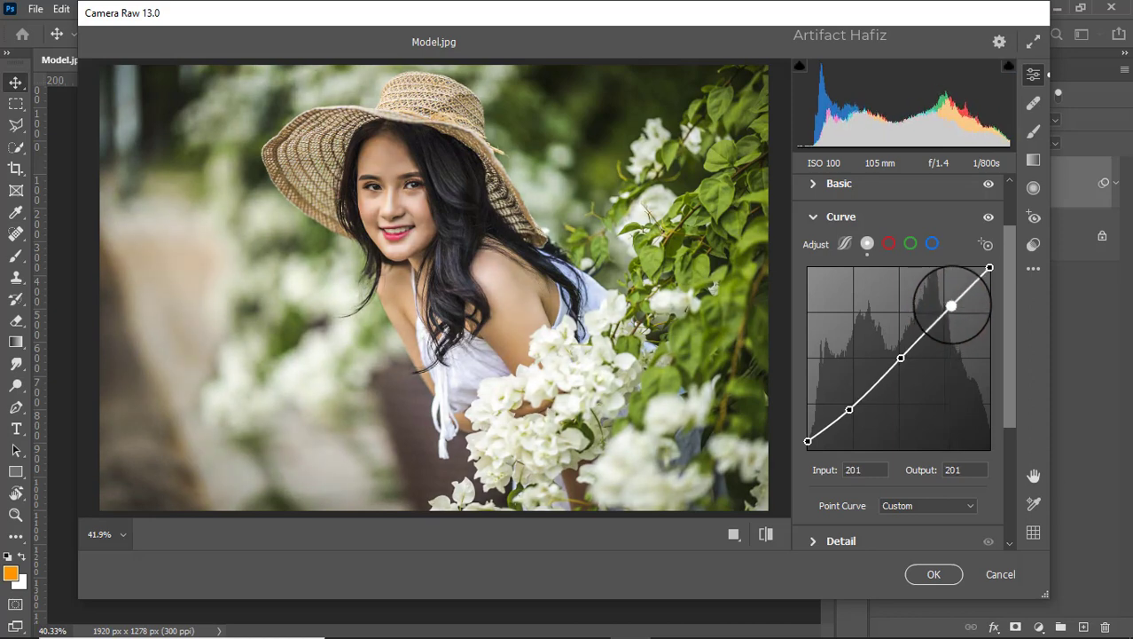
drag(808, 441, 808, 438)
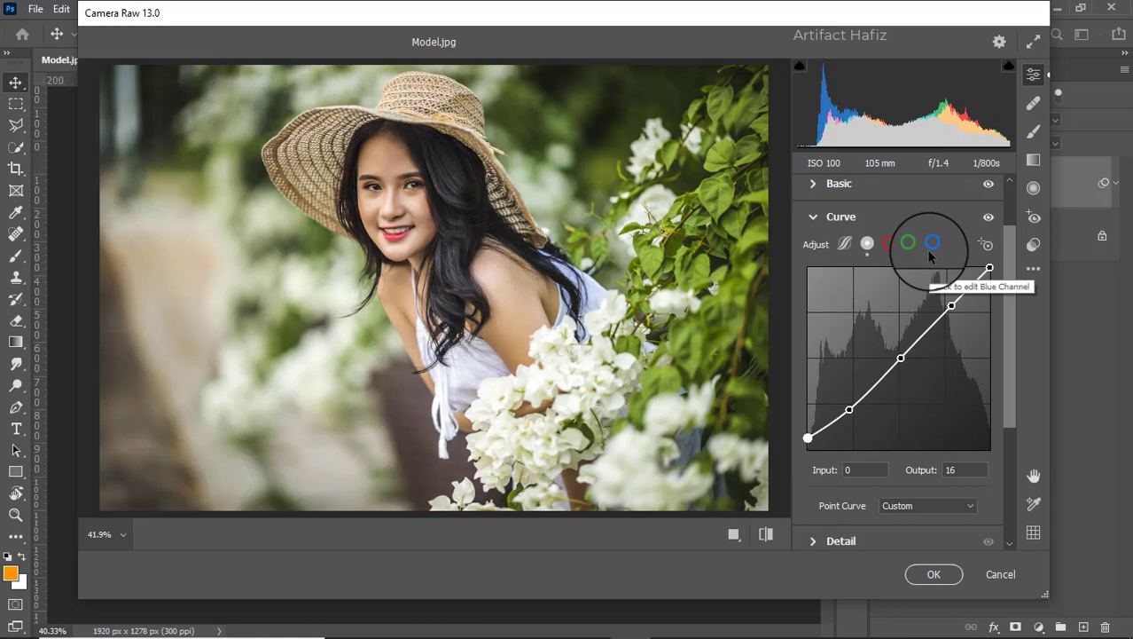
Add two points to the red channel curve, at input 65, output 61 and at input 189, output 196
click(889, 243)
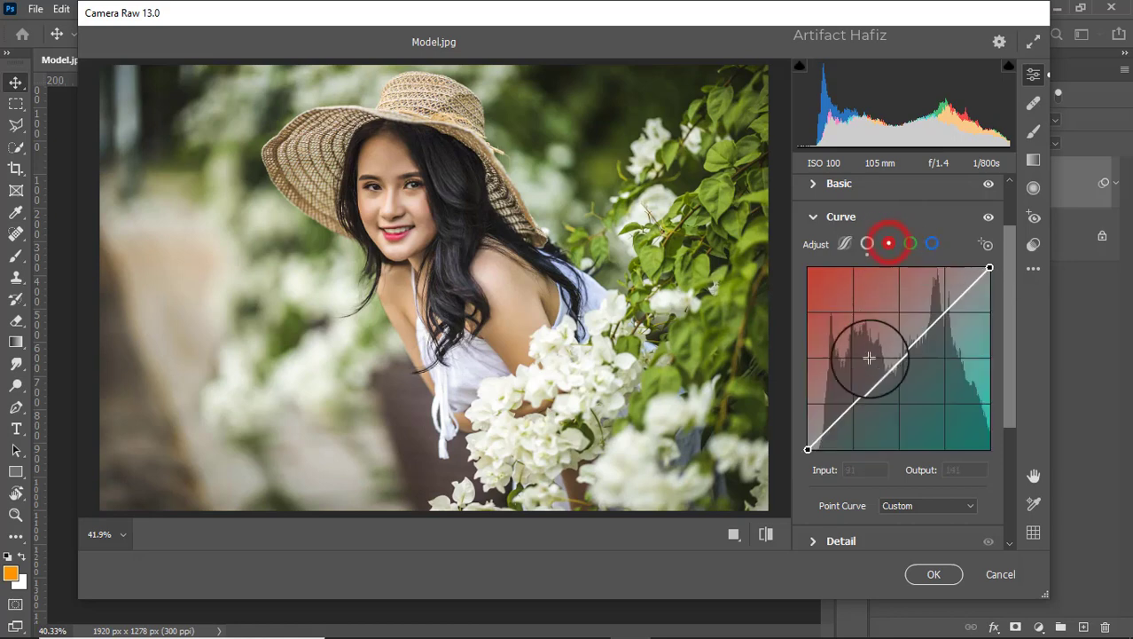
click(853, 404)
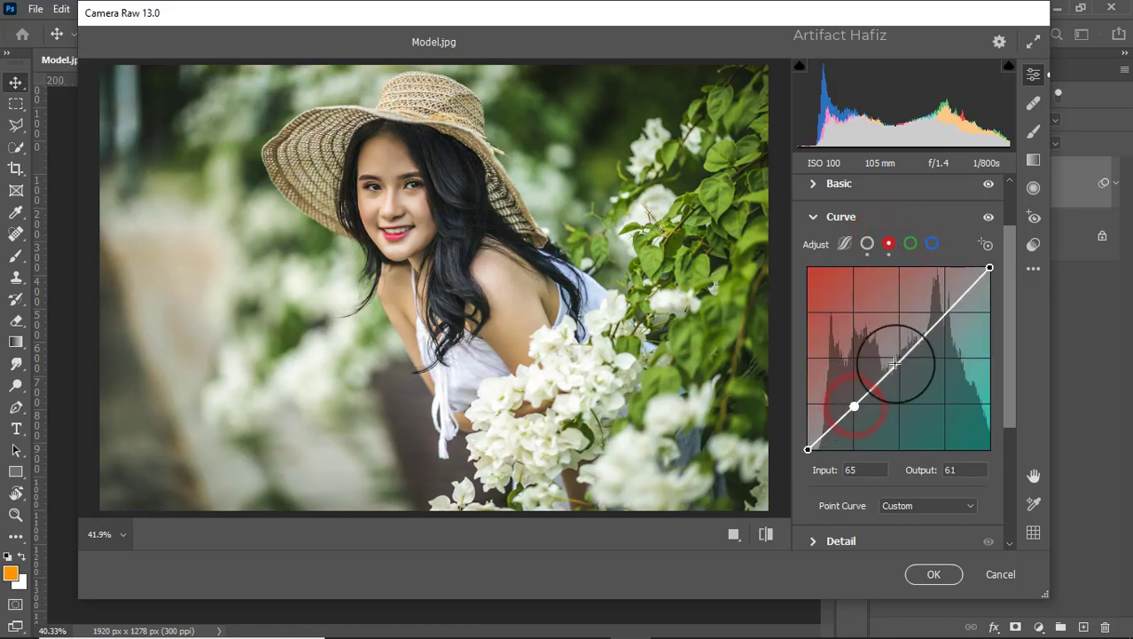
click(942, 311)
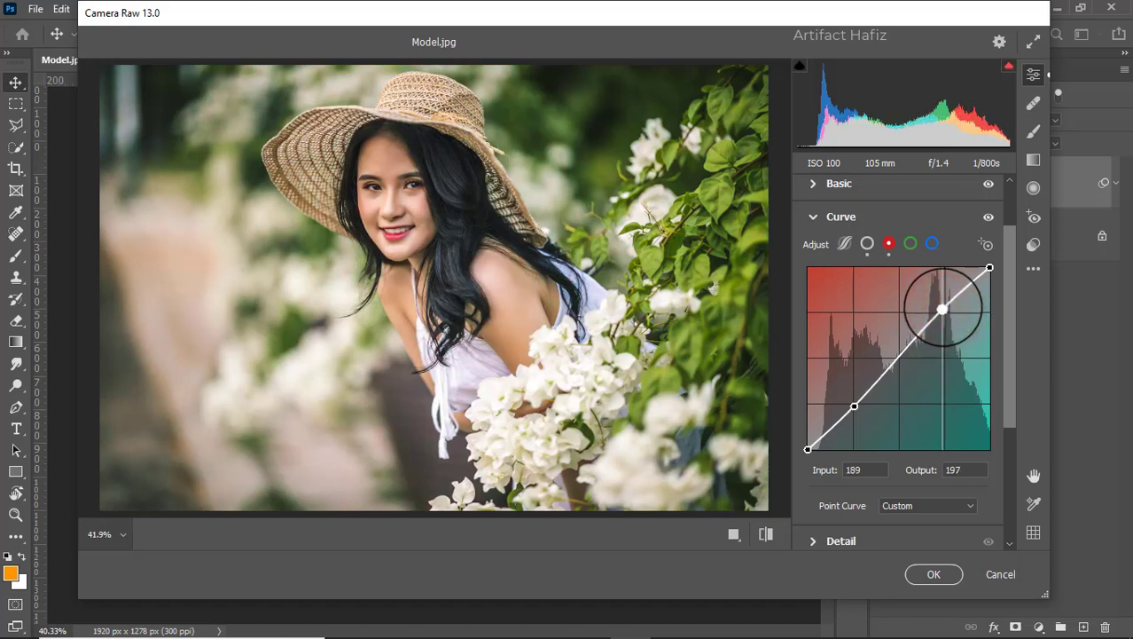
drag(942, 309, 942, 311)
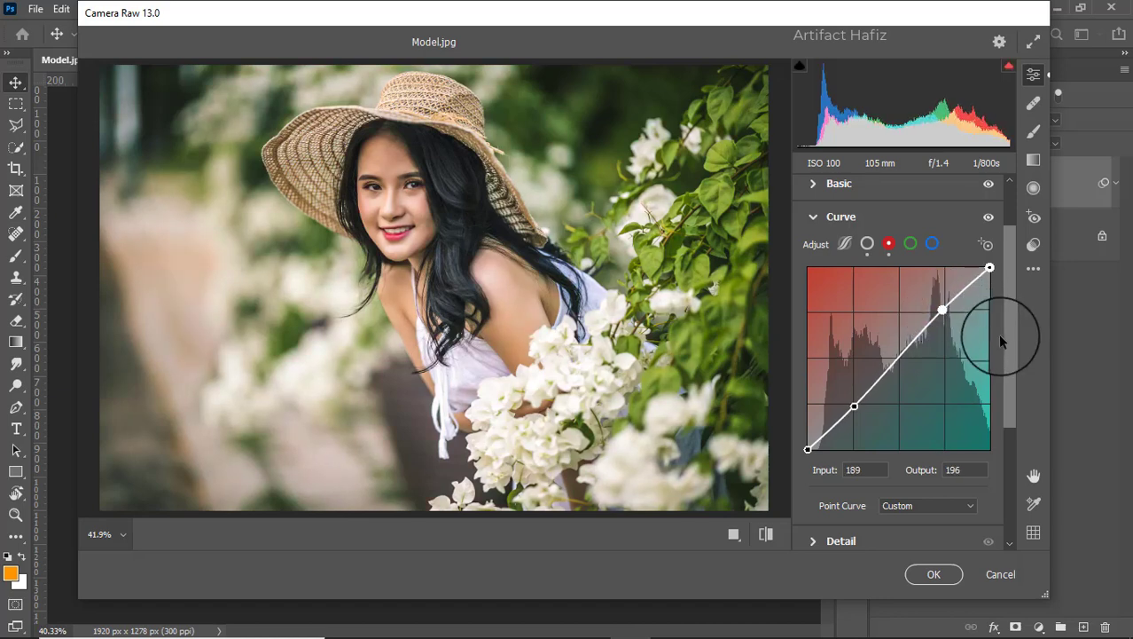
Bend the green channel curve with a slightly lowered shadow point and a highlight point at input 195, output 200
click(909, 243)
drag(852, 404, 854, 407)
click(946, 306)
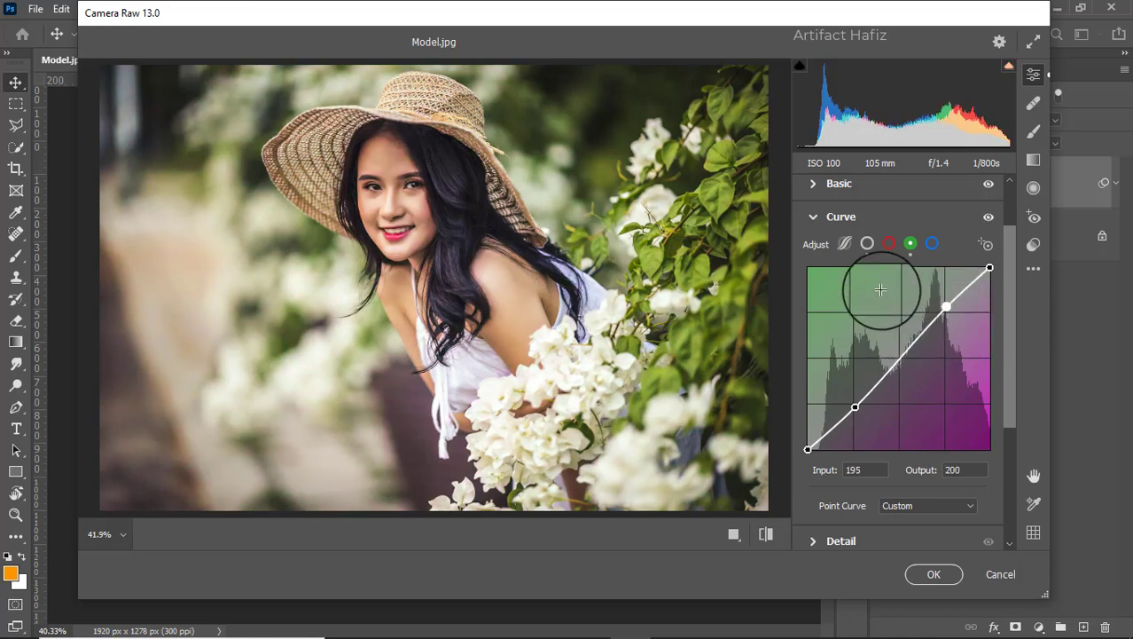
Bend the blue channel curve with a slightly lowered shadow point and a highlight point at input 190, output 198
click(932, 243)
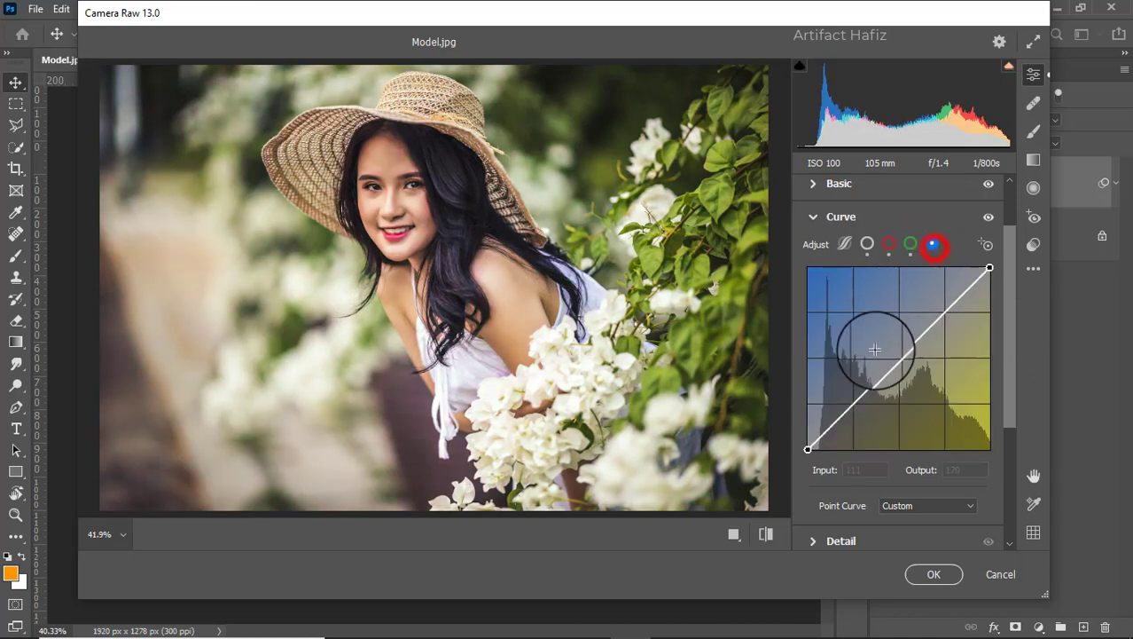
click(854, 404)
click(947, 307)
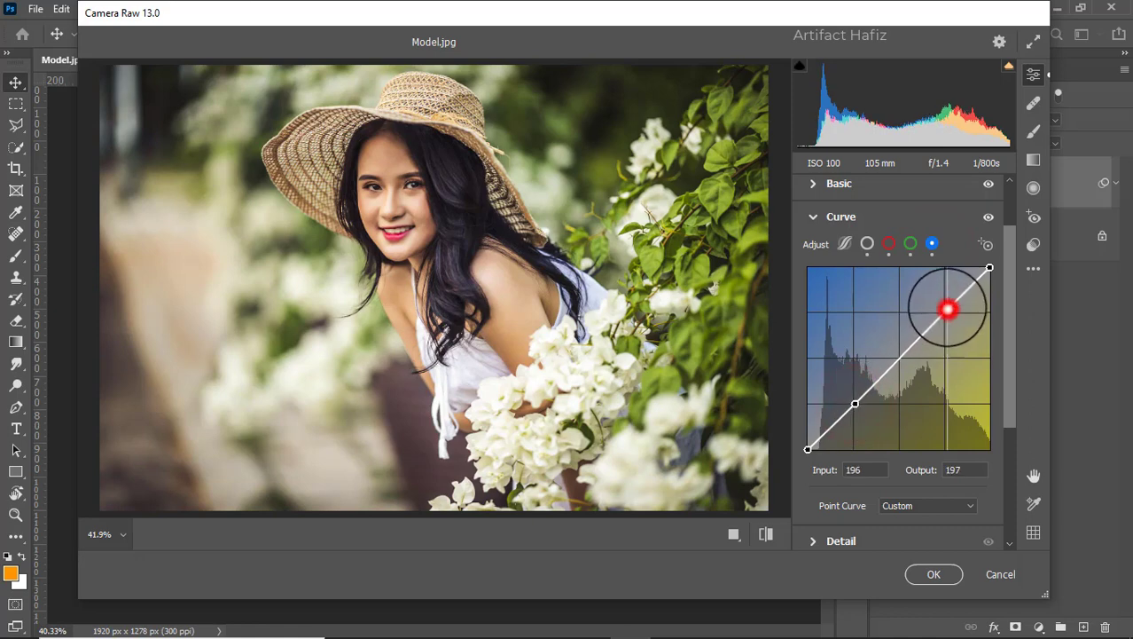
drag(852, 402, 855, 406)
drag(947, 309, 943, 306)
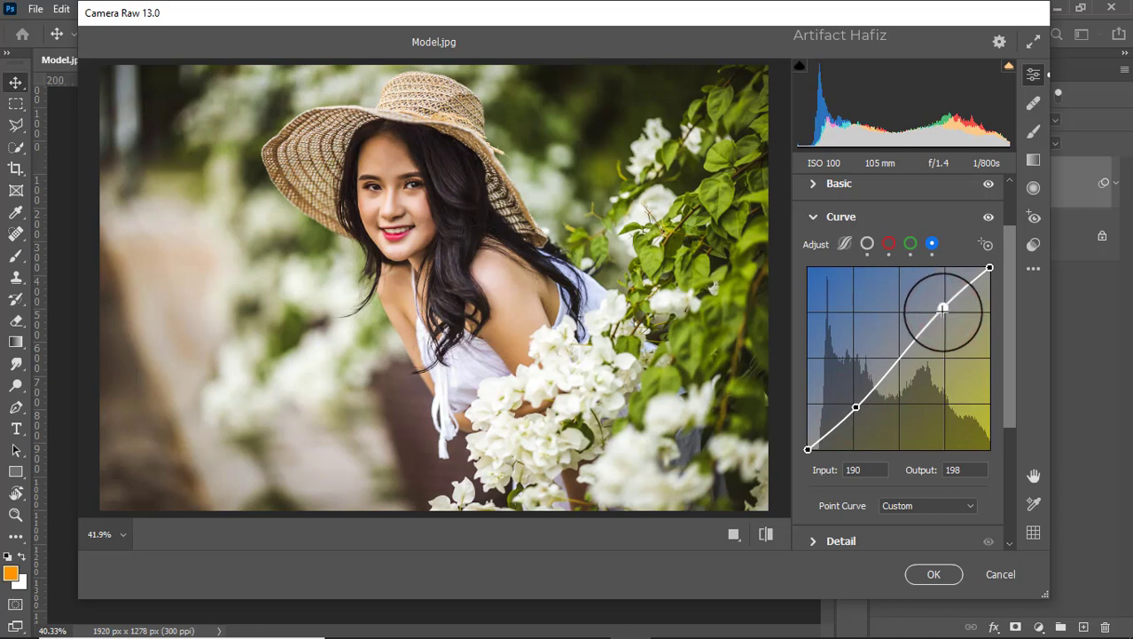
Set the detail sharpening to 41 and the noise reduction to 15
scroll(943, 308, down, 3)
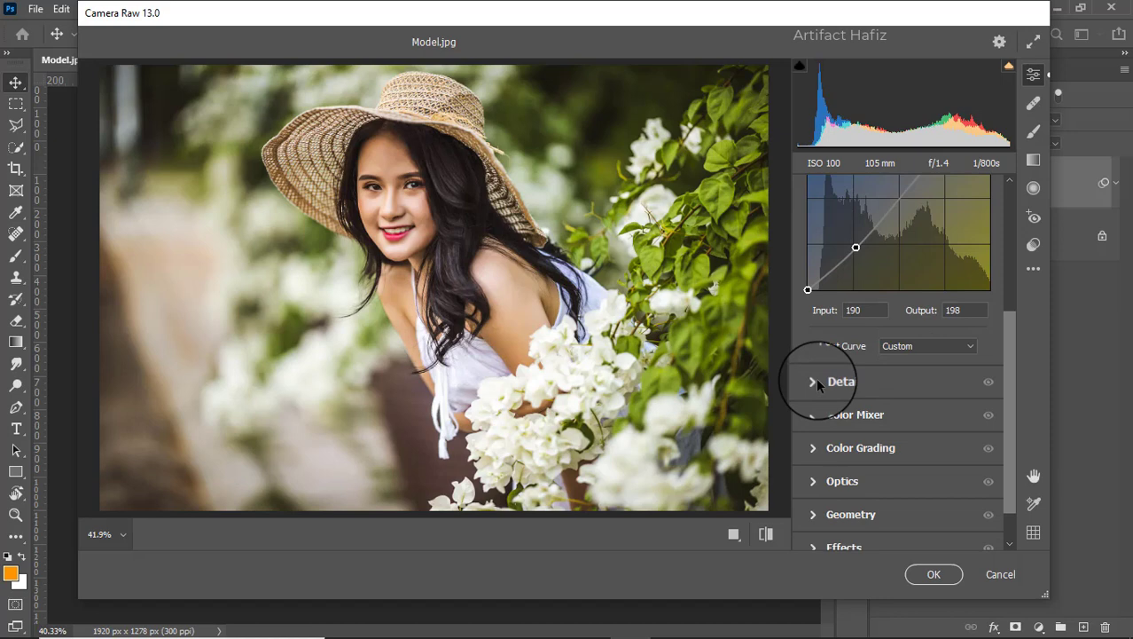
click(816, 380)
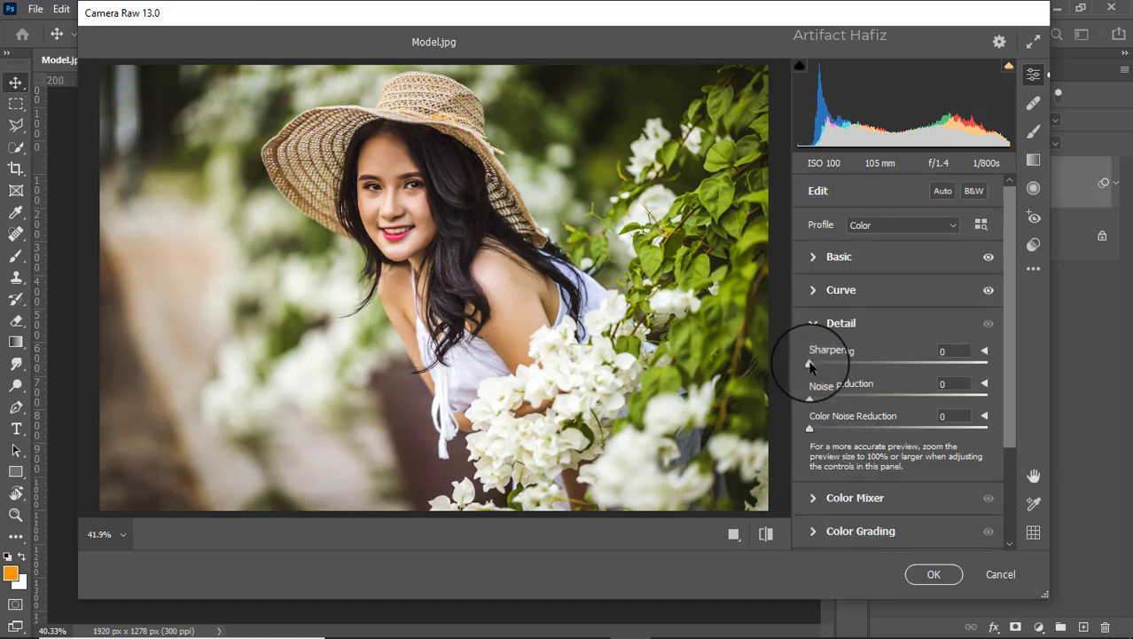
drag(810, 364, 865, 363)
drag(809, 396, 849, 414)
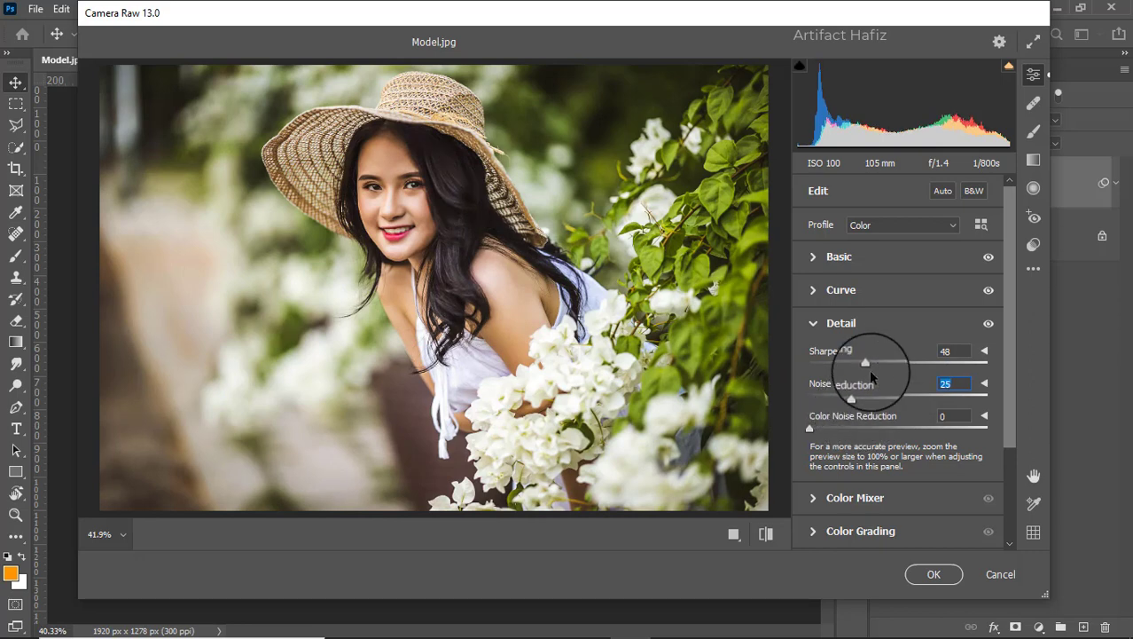
drag(867, 362, 860, 365)
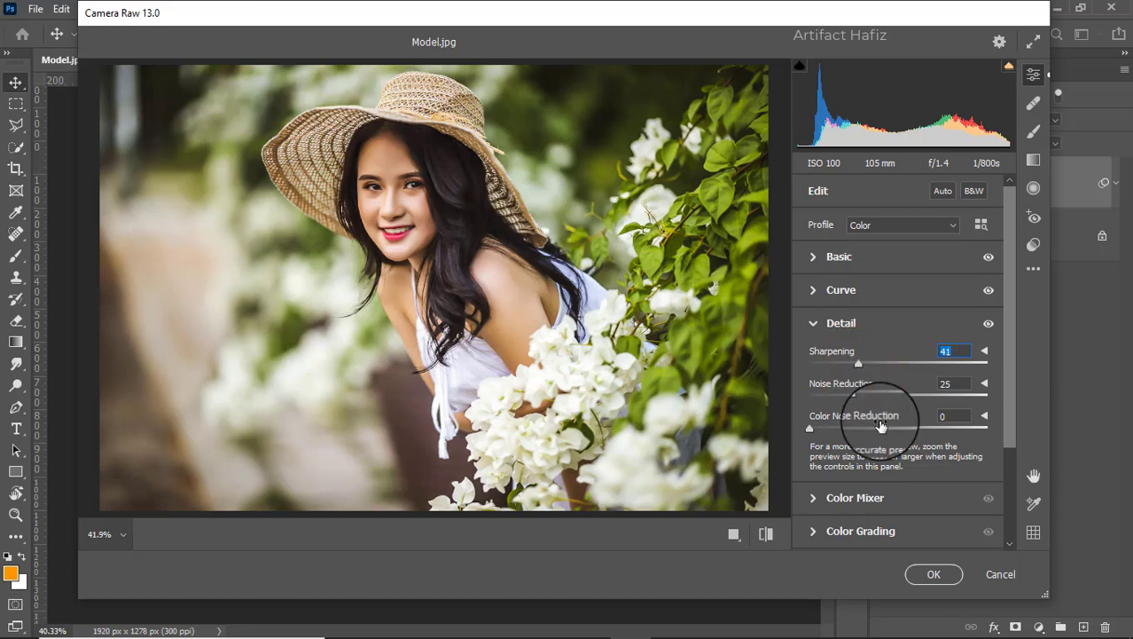
drag(854, 393, 838, 399)
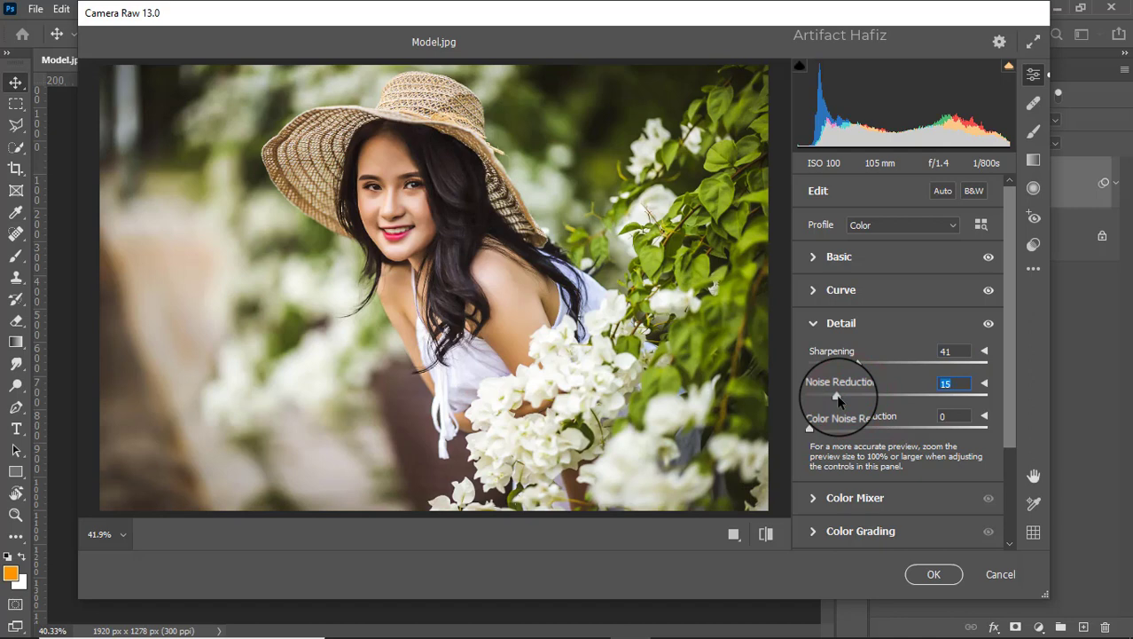
In the Color Mixer, set the HSL hue of Oranges to -3, Yellows to -4 and Greens to +5
scroll(863, 390, down, 3)
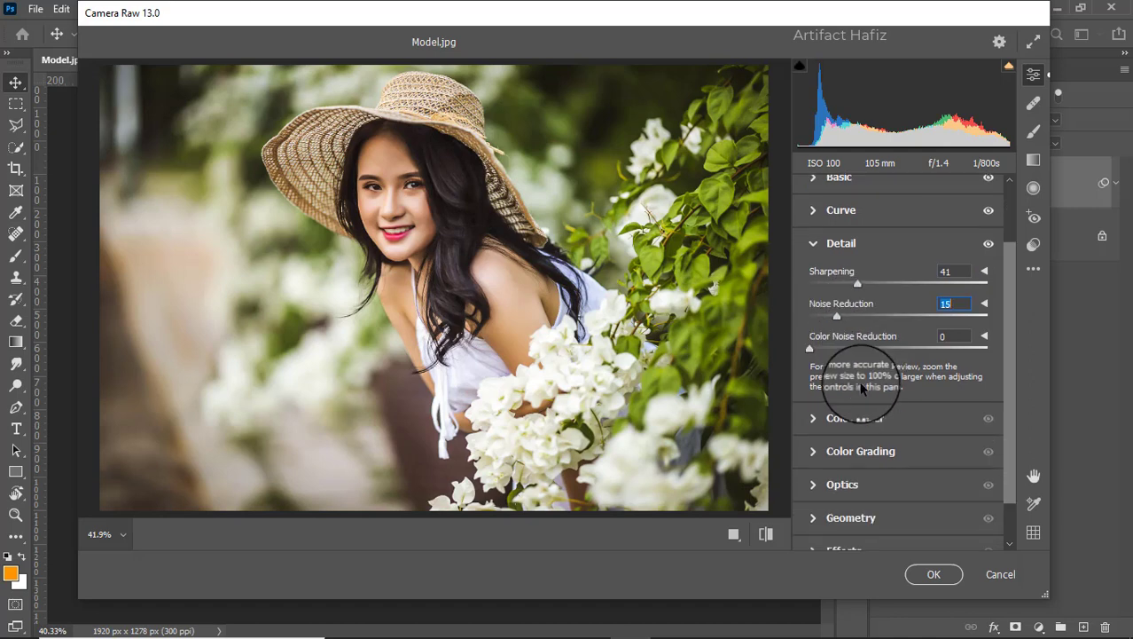
click(815, 417)
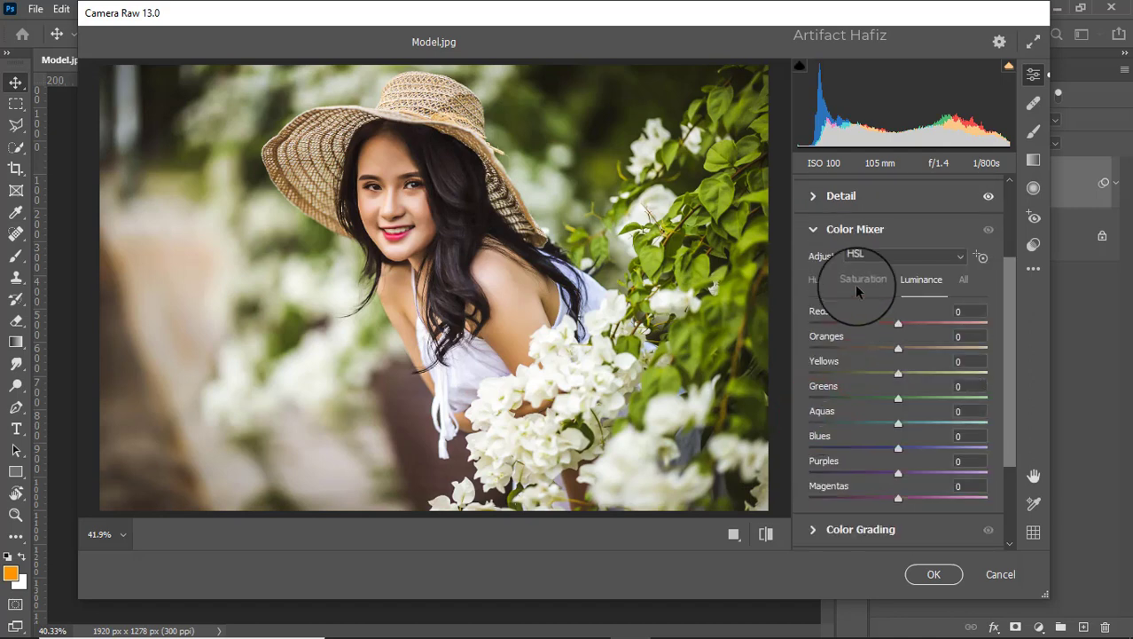
click(816, 279)
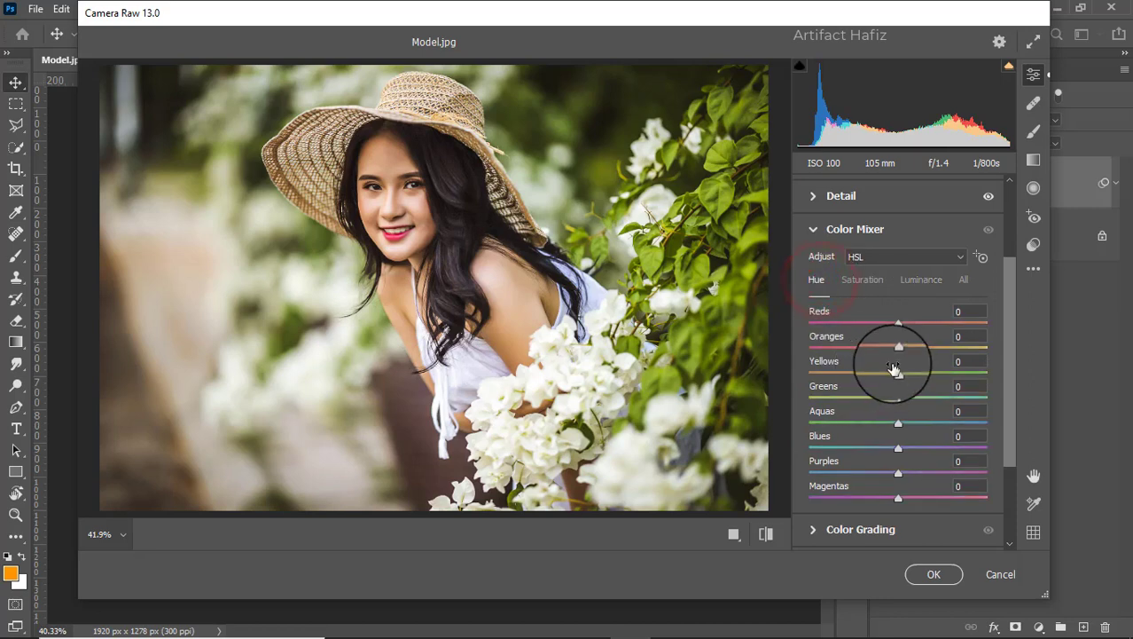
mouse_move(899, 349)
mouse_down()
mouse_move(875, 346)
mouse_move(896, 352)
mouse_up()
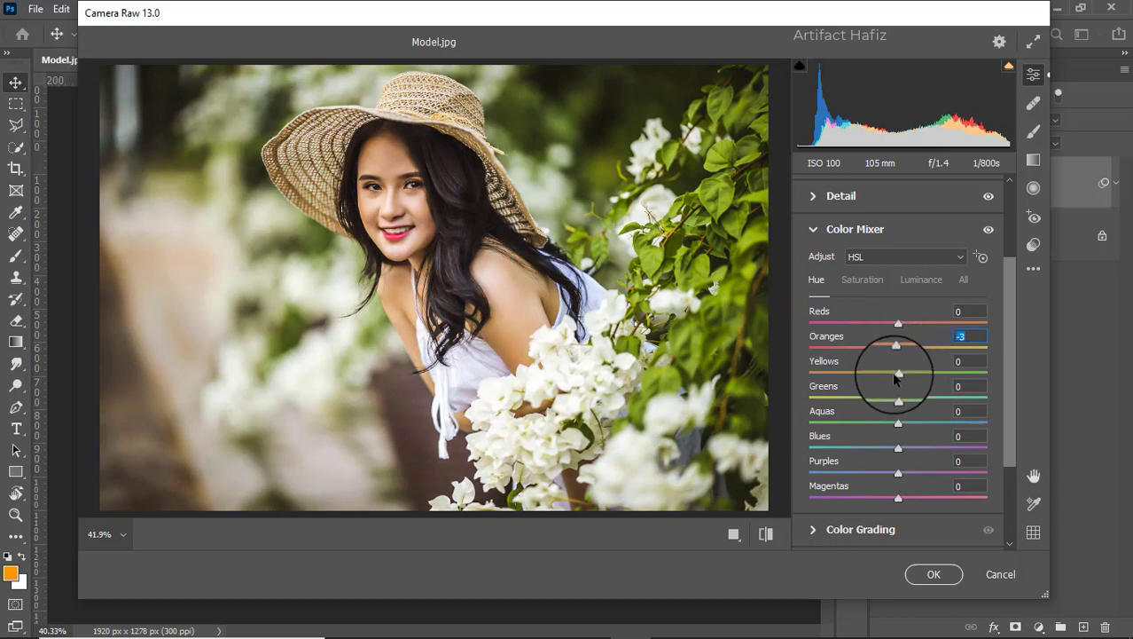
drag(898, 374, 902, 401)
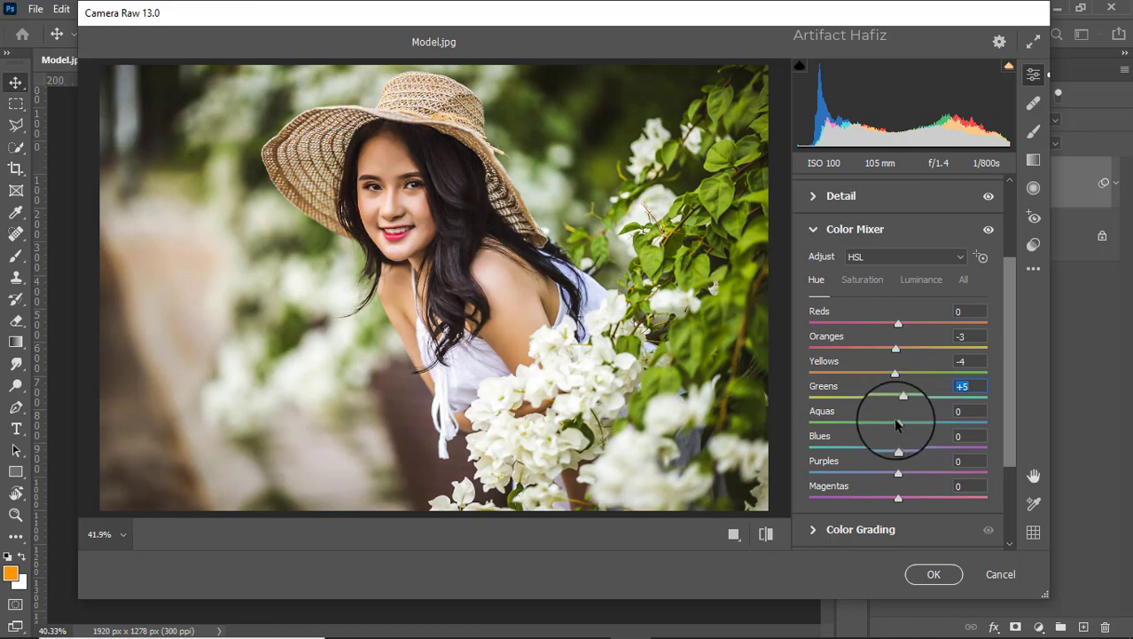
Set the HSL saturation to Reds +3, Oranges +3, Yellows +12, Greens -79, Aquas +13, Blues +15, Purples -100 and Magentas -100
click(861, 279)
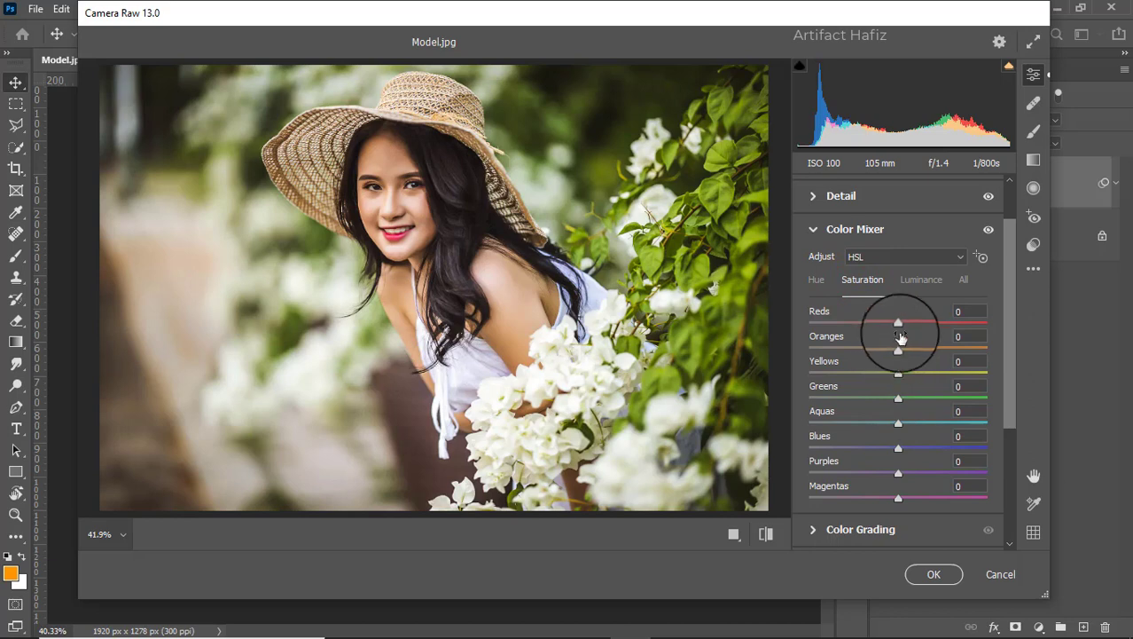
mouse_move(900, 326)
mouse_down()
mouse_move(921, 322)
mouse_move(872, 335)
mouse_move(924, 333)
mouse_move(893, 341)
mouse_up()
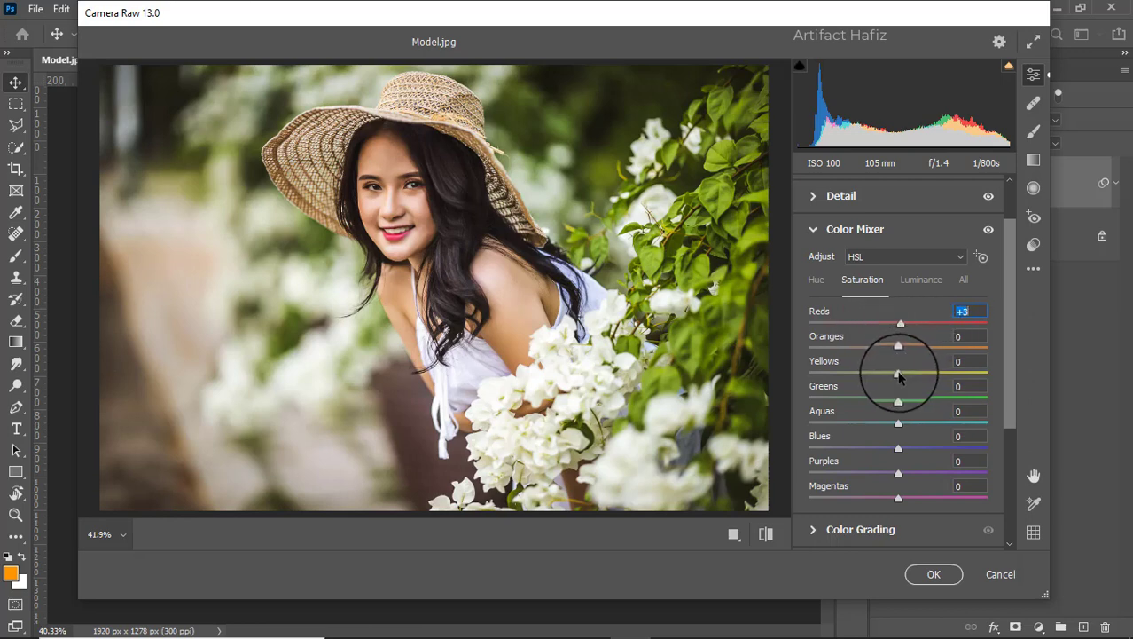
drag(898, 375, 826, 409)
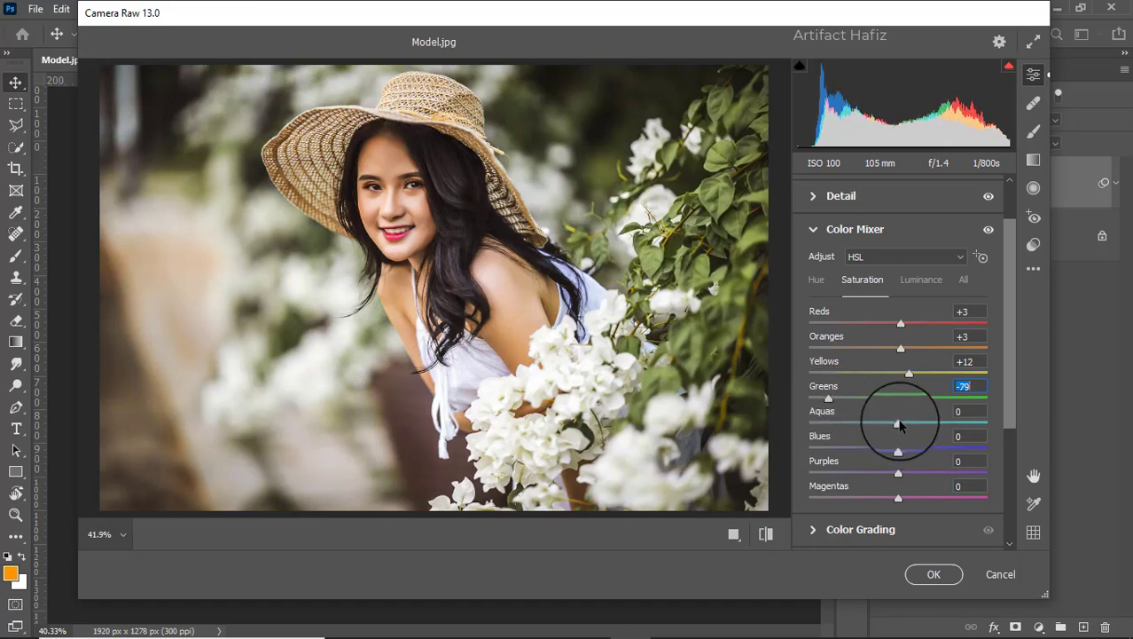
drag(901, 425, 781, 472)
drag(897, 498, 714, 497)
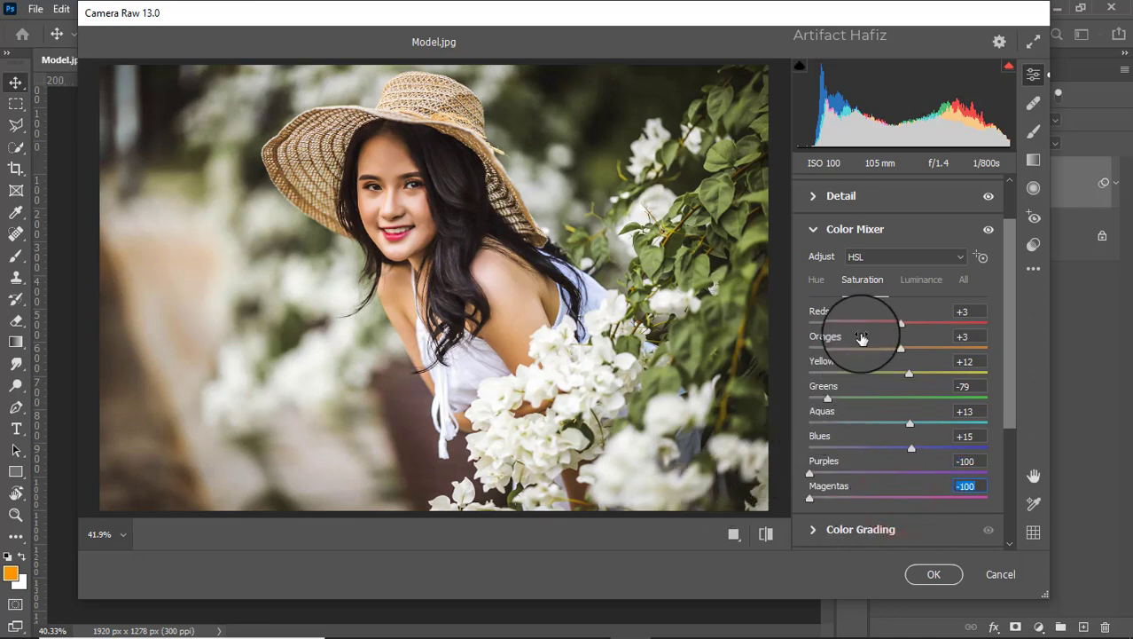
Set the HSL luminance to Reds +33, Oranges +16, Yellows -21, Greens +13, Aquas +25, Blues +28, Purples +100 and Magentas +100
click(911, 277)
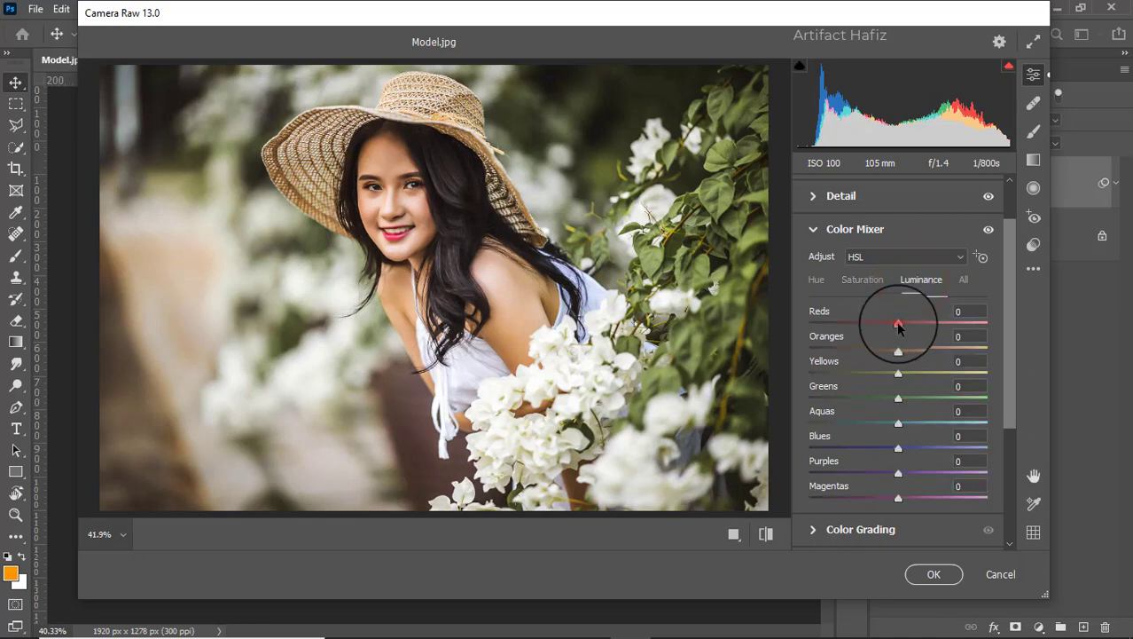
drag(898, 326, 910, 404)
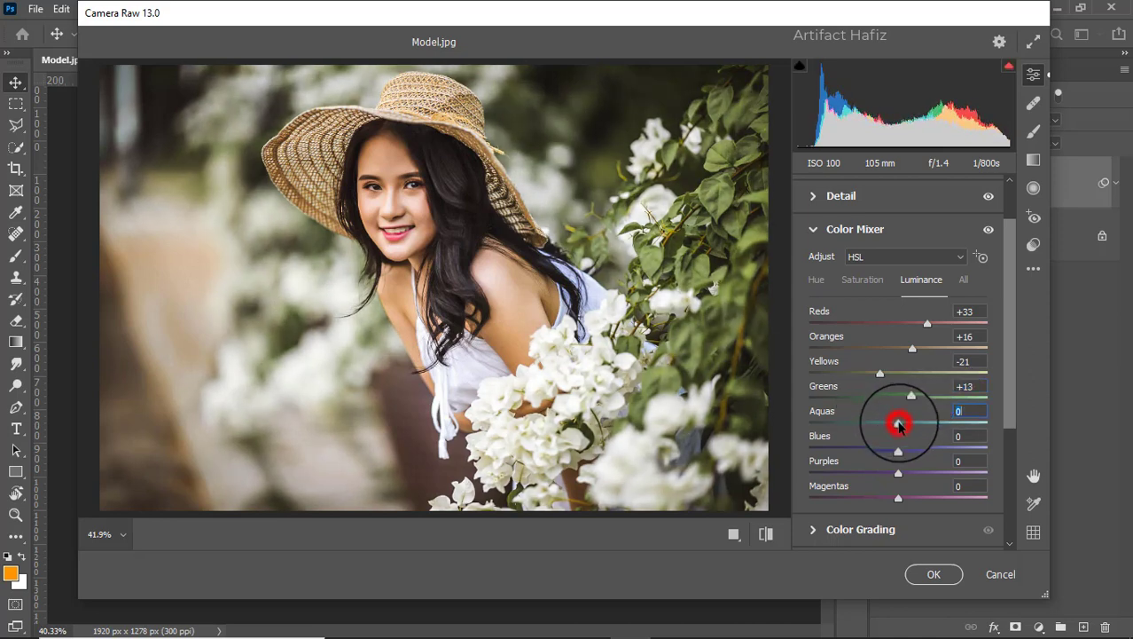
drag(898, 447, 1017, 476)
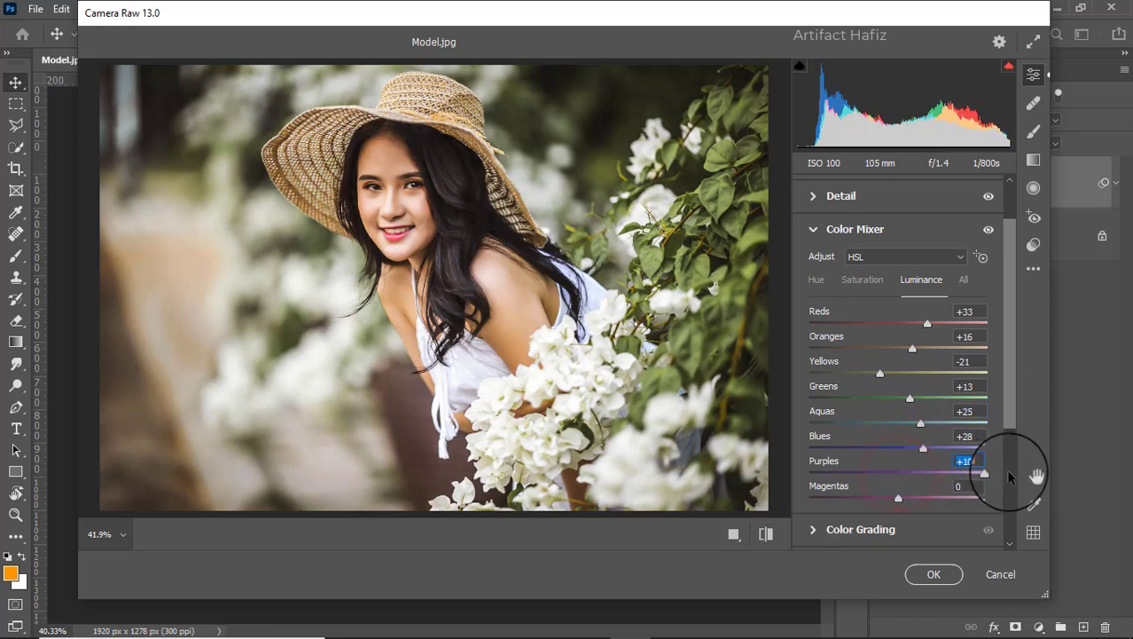
drag(899, 499, 987, 461)
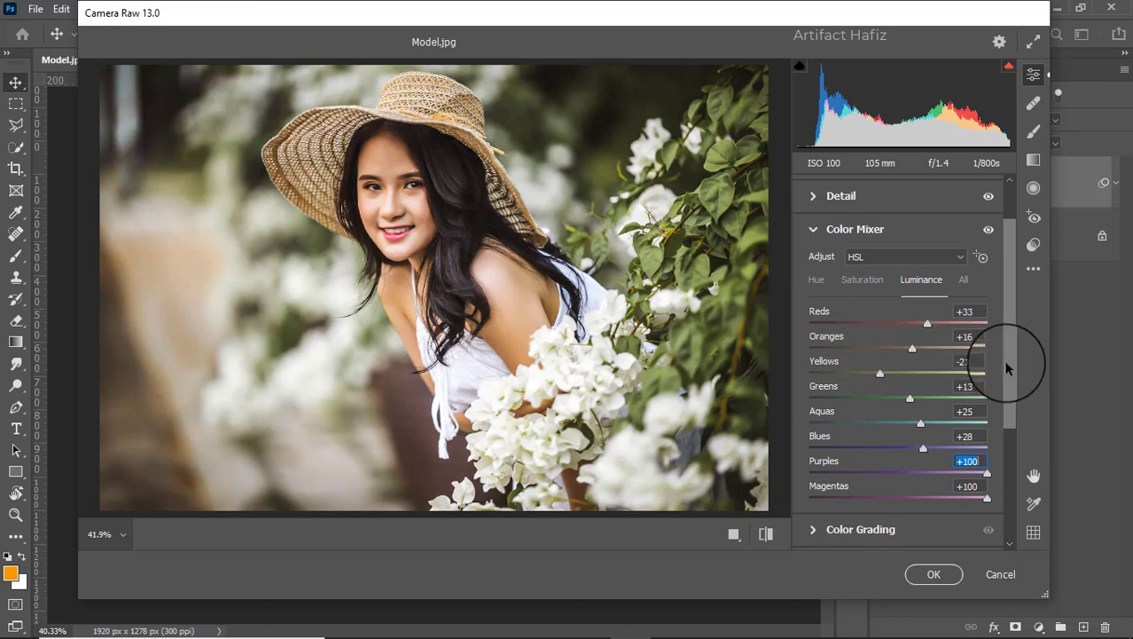
Return to the basic tone adjustments and lower the Highlights slightly
scroll(964, 361, down, 1)
scroll(1004, 349, up, 3)
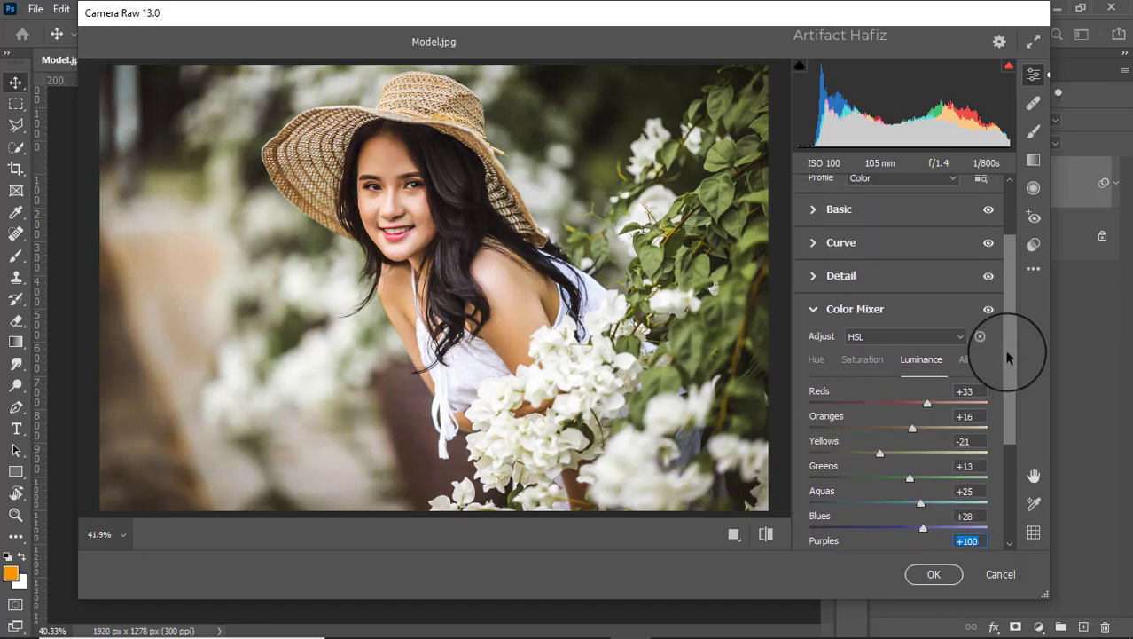
drag(1004, 349, 1004, 257)
click(814, 256)
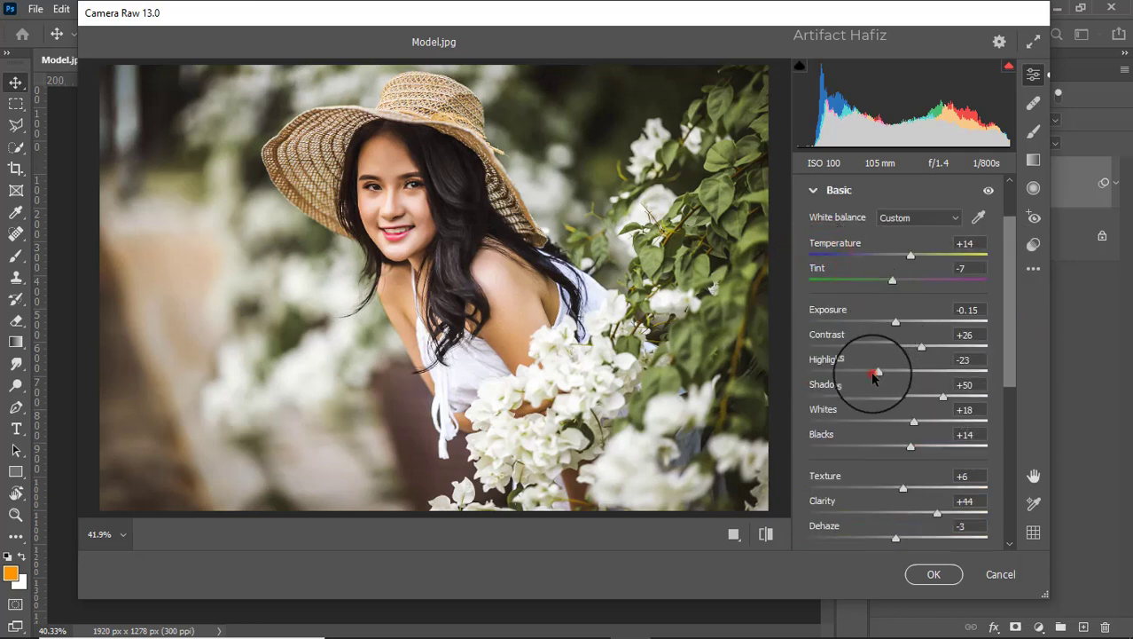
mouse_move(876, 372)
mouse_down()
mouse_move(817, 378)
mouse_move(872, 374)
mouse_up()
drag(1015, 297, 1015, 447)
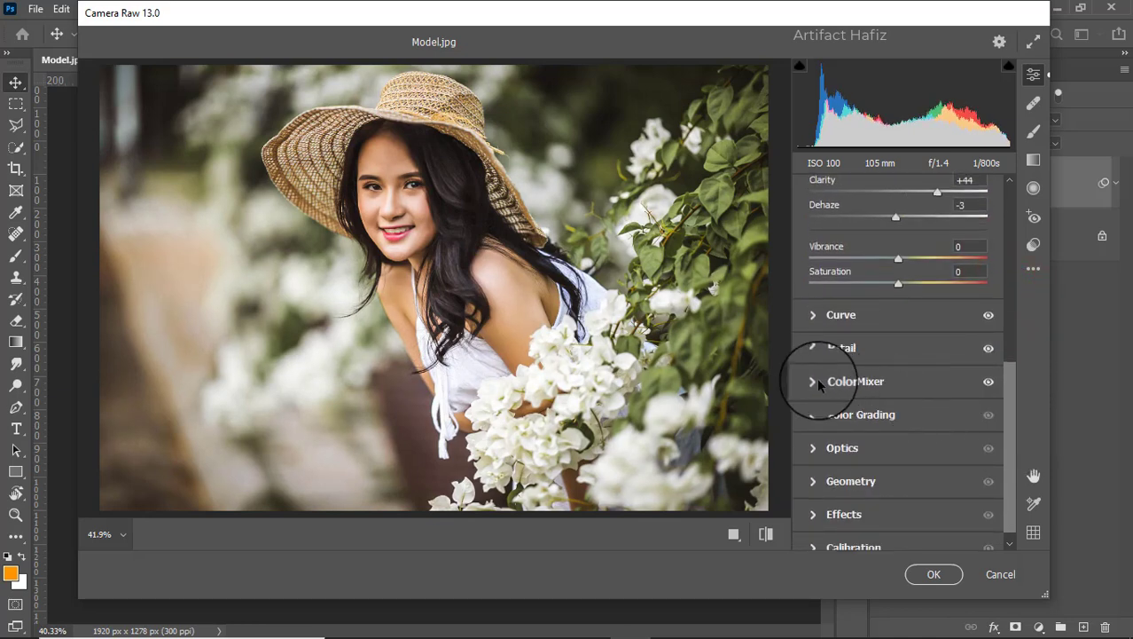
In the Color Mixer, reduce the Oranges luminance to +5 and the Oranges saturation to -10
click(812, 381)
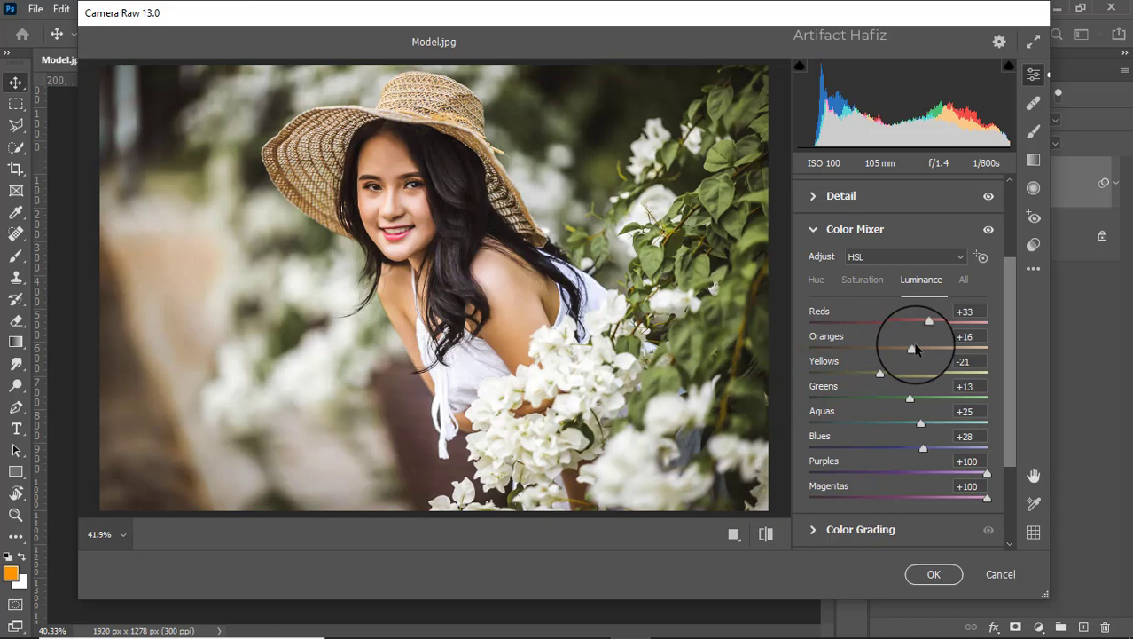
click(861, 271)
drag(913, 347, 903, 349)
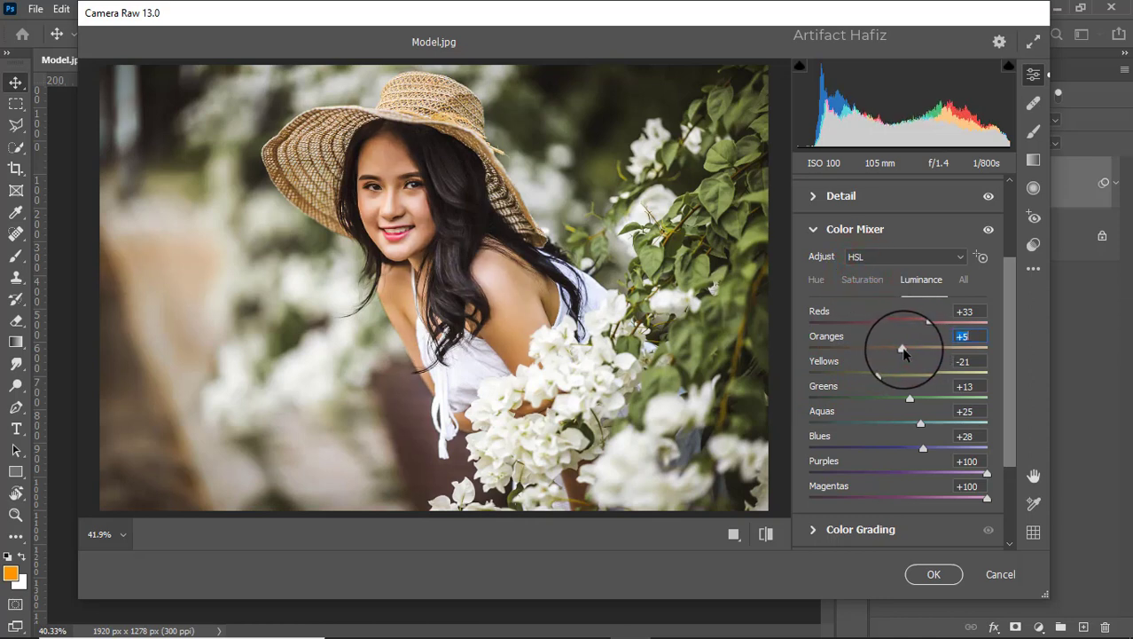
click(861, 280)
drag(902, 351, 885, 356)
In Color Grading, tint the shadows with hue 226, saturation 27 and luminance +31, using blending 44 and balance -3
scroll(939, 353, down, 3)
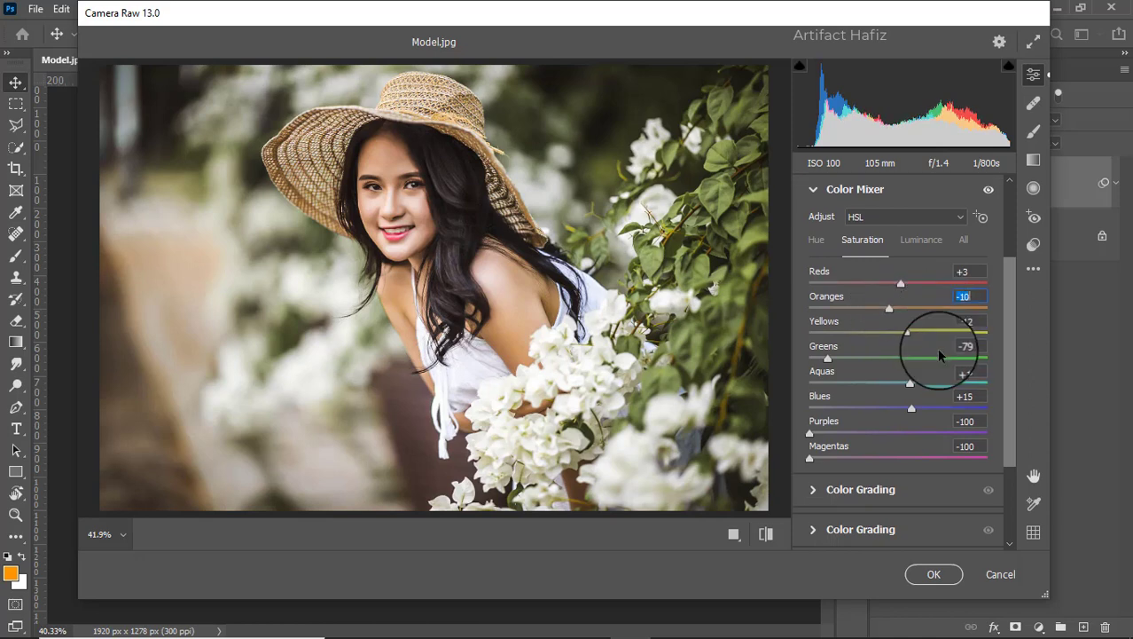
click(814, 401)
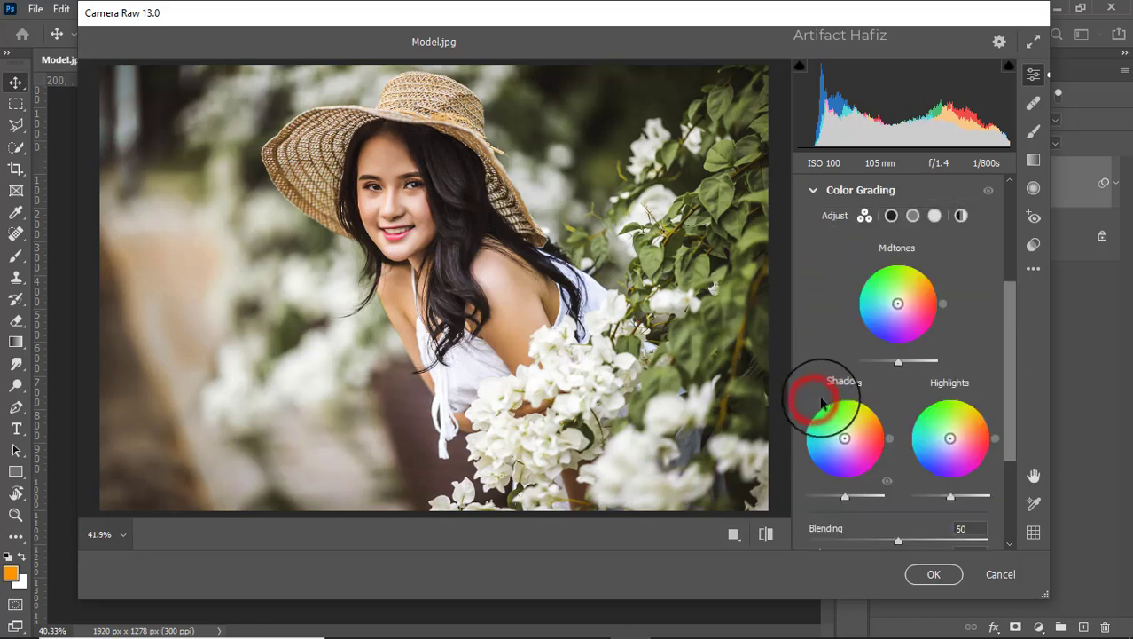
click(891, 215)
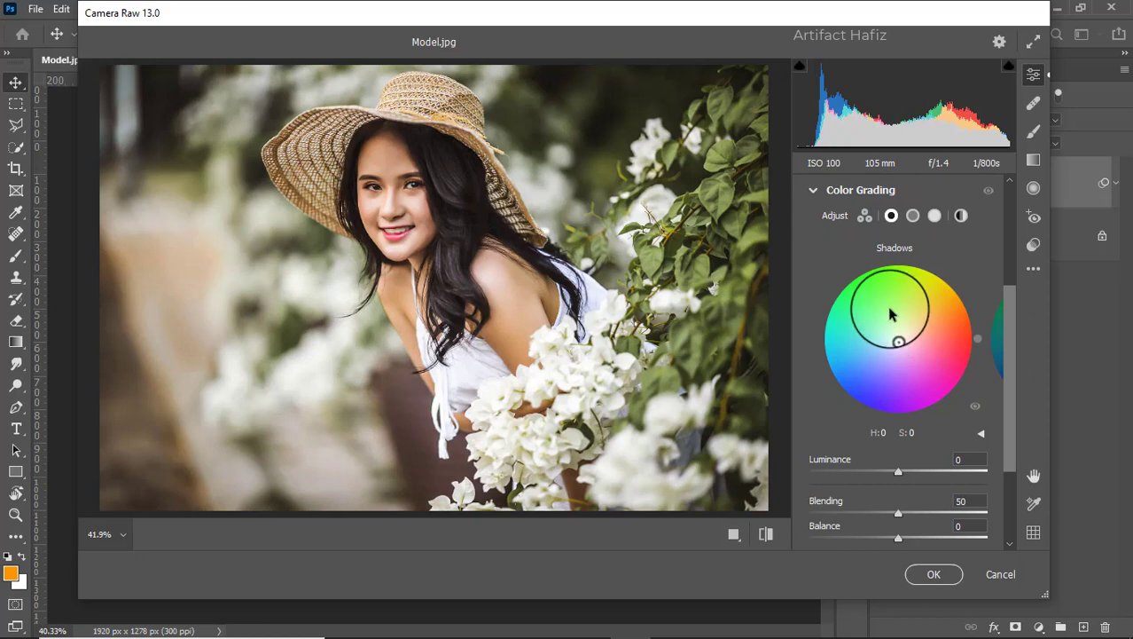
click(915, 216)
click(935, 216)
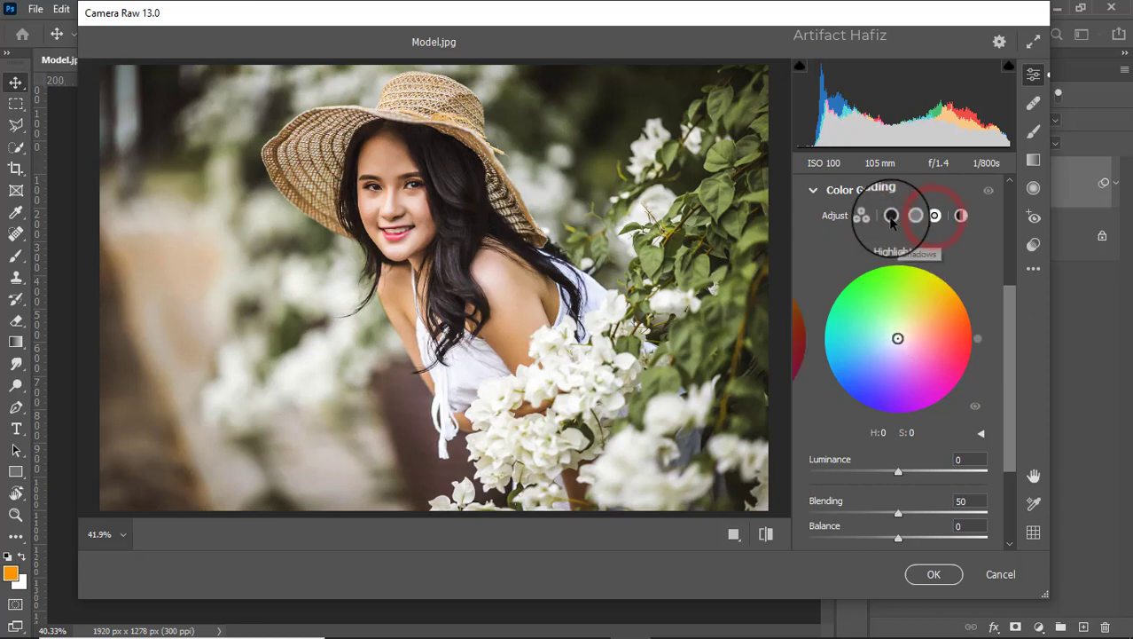
click(891, 216)
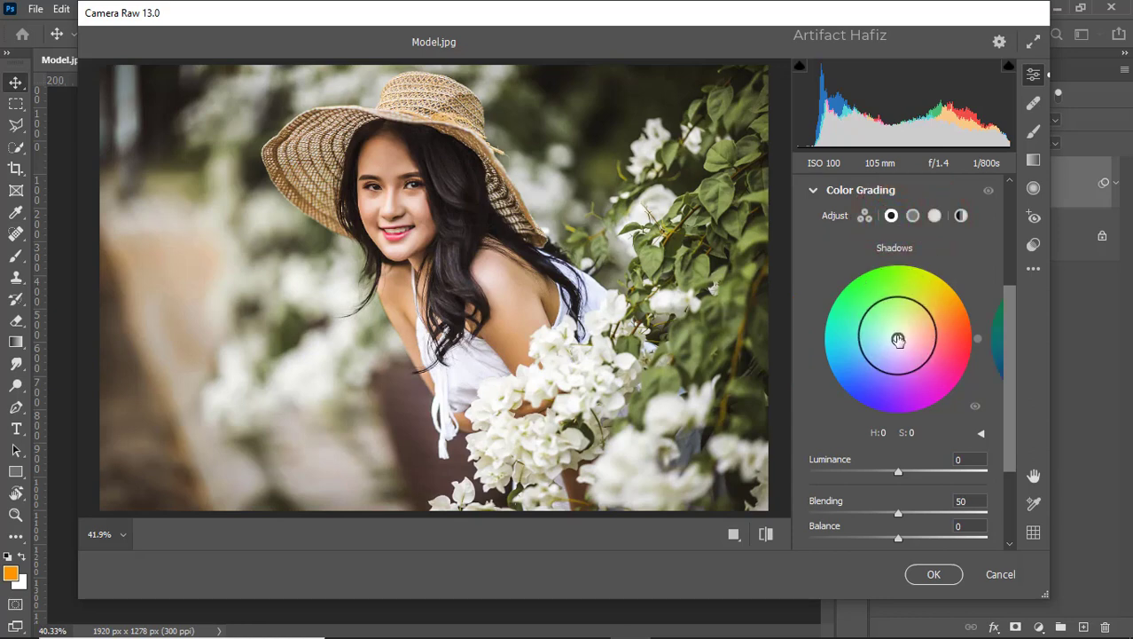
drag(898, 340, 884, 354)
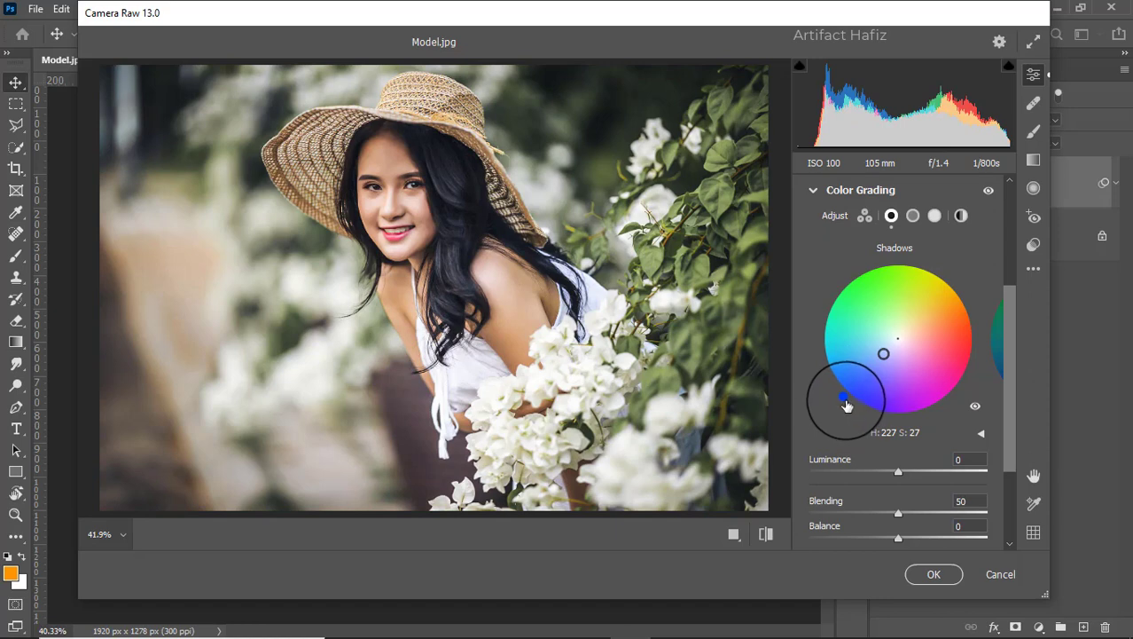
drag(847, 405, 754, 490)
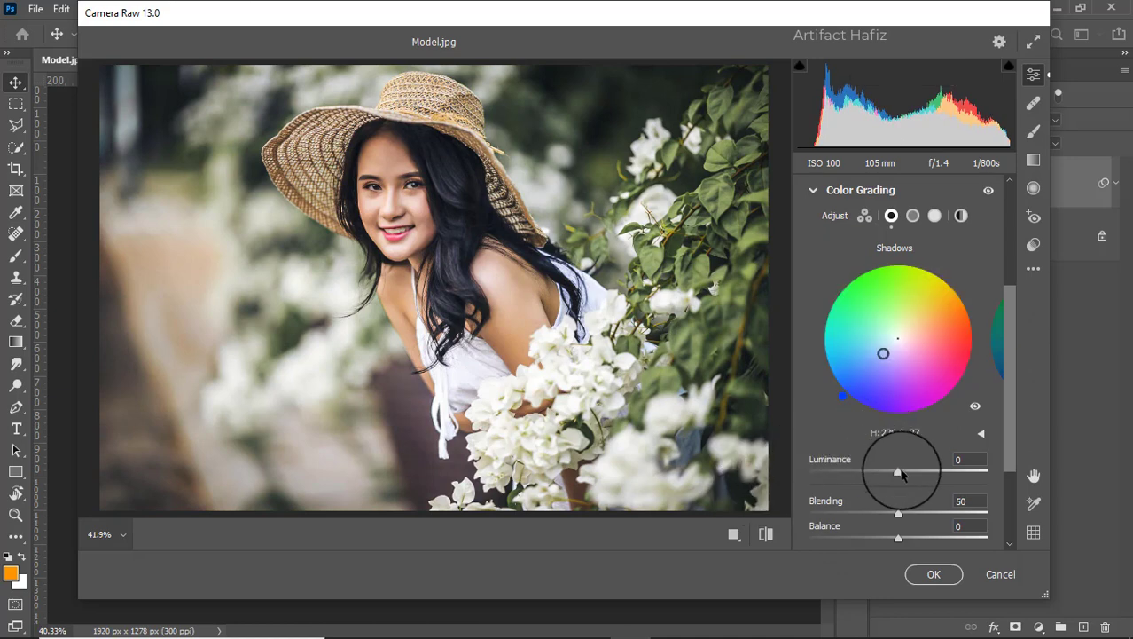
mouse_move(997, 471)
mouse_down()
mouse_move(801, 478)
mouse_move(919, 476)
mouse_up()
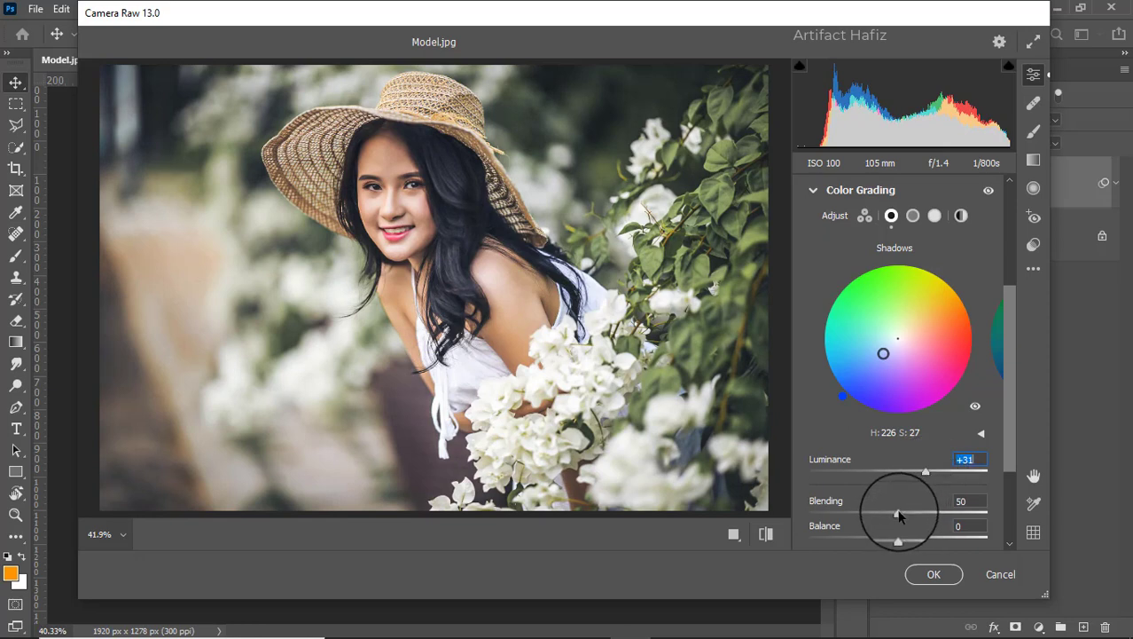
drag(898, 513, 897, 559)
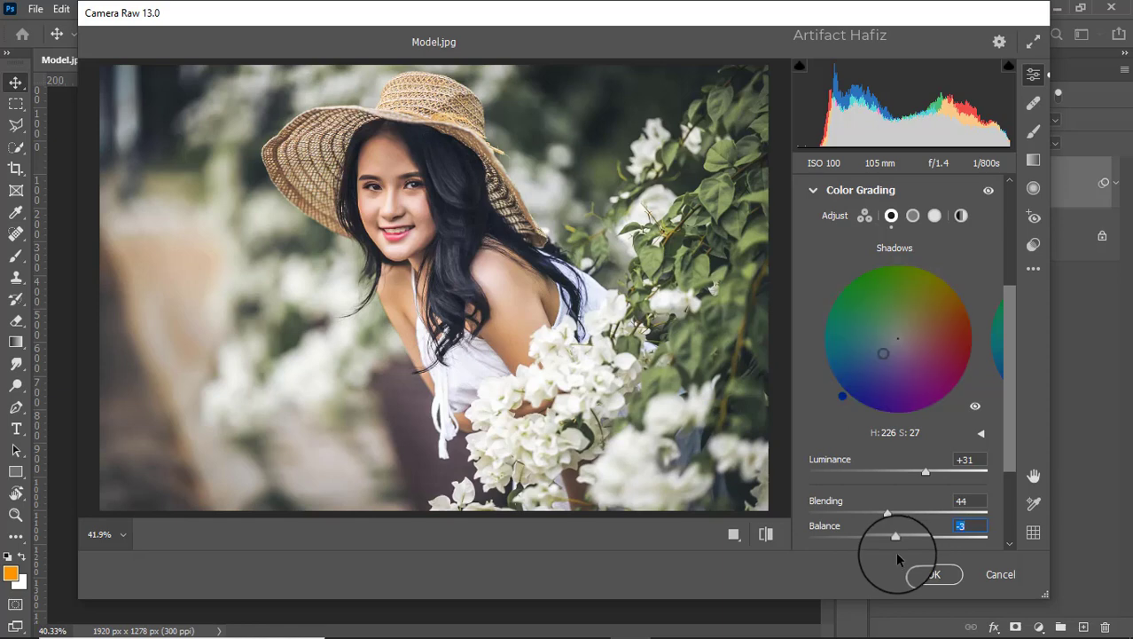
Tint the midtones light blue in Color Grading with hue 197 and saturation 11
click(913, 215)
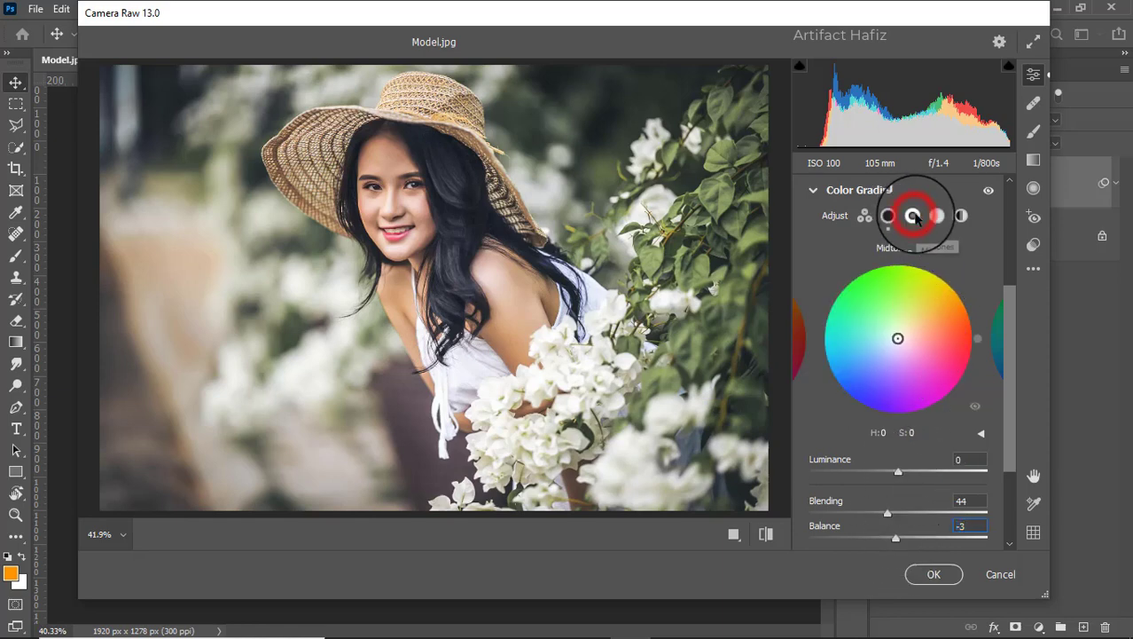
mouse_move(898, 340)
mouse_down()
mouse_move(942, 274)
mouse_move(802, 274)
mouse_move(802, 468)
mouse_move(924, 498)
mouse_move(982, 450)
mouse_move(971, 292)
mouse_move(840, 252)
mouse_move(780, 314)
mouse_move(786, 412)
mouse_move(758, 343)
mouse_move(758, 383)
mouse_move(852, 375)
mouse_move(868, 337)
mouse_move(889, 341)
mouse_up()
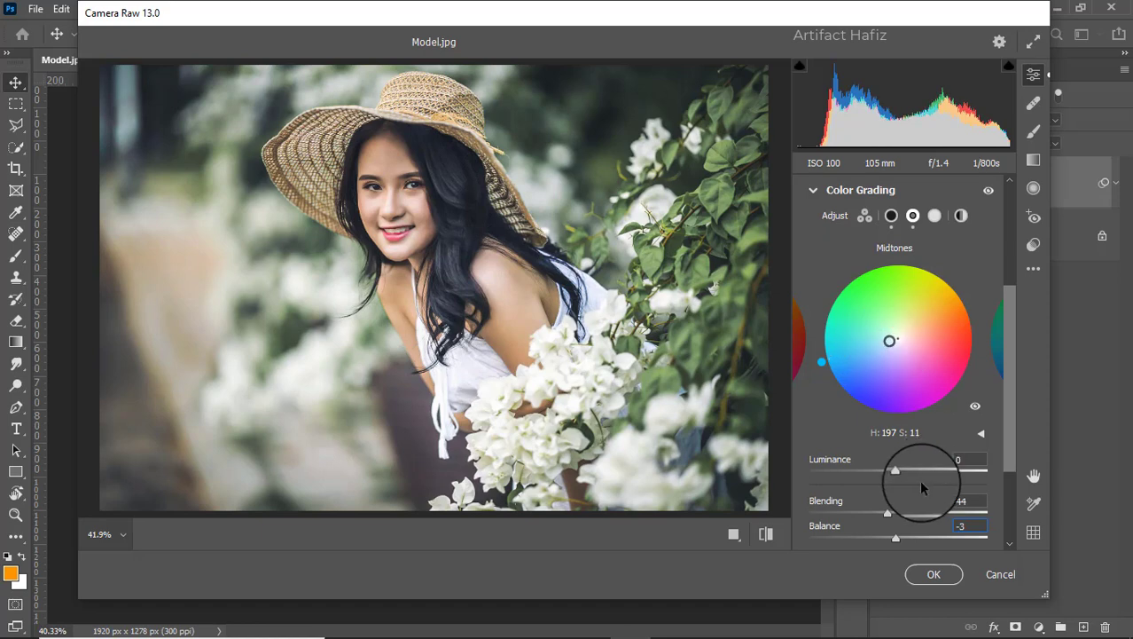
scroll(905, 468, down, 3)
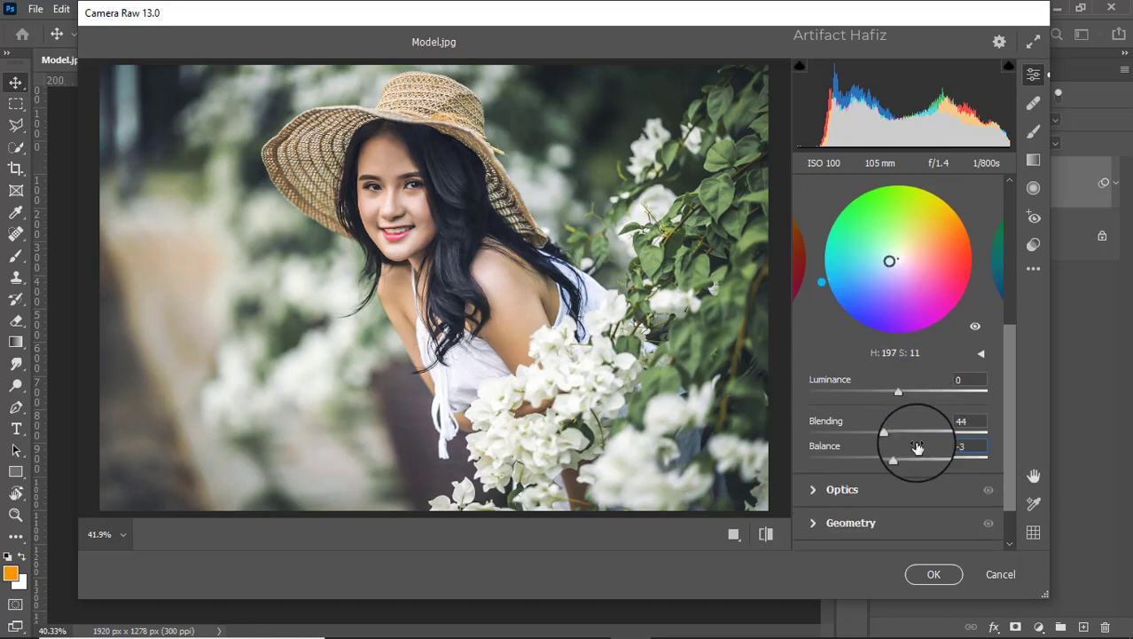
scroll(918, 447, up, 3)
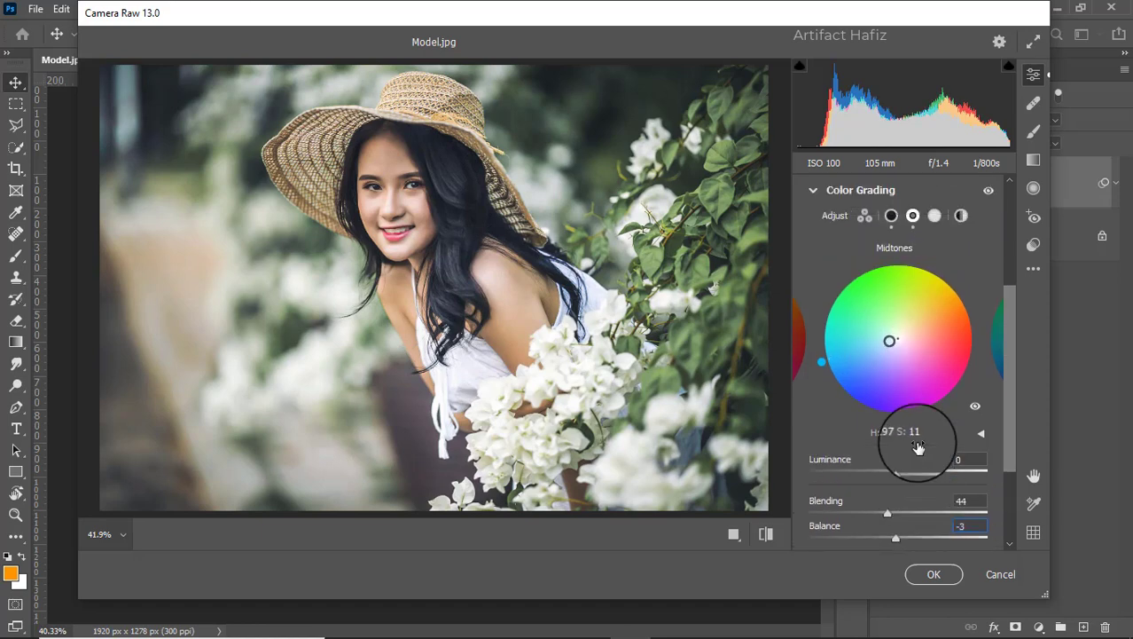
Tint the highlights in Color Grading with hue 195 and saturation 13, and set the blending to 43
click(933, 217)
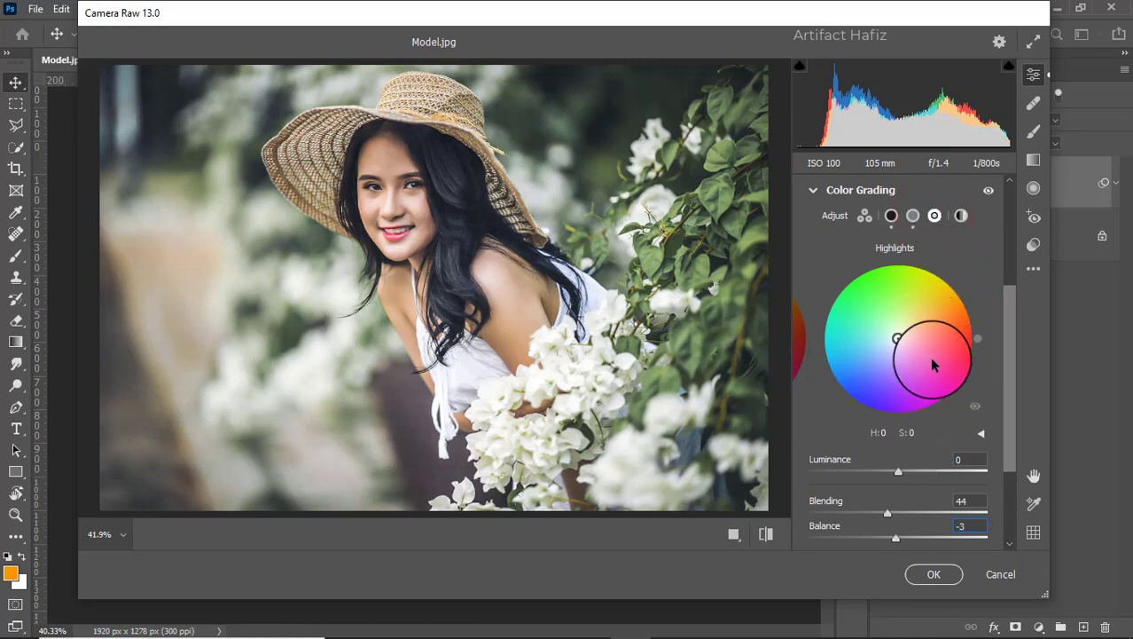
mouse_move(898, 338)
mouse_down()
mouse_move(880, 329)
mouse_move(931, 276)
mouse_move(886, 298)
mouse_move(867, 342)
mouse_move(1005, 431)
mouse_move(1055, 322)
mouse_move(1037, 253)
mouse_move(1024, 241)
mouse_move(951, 302)
mouse_move(961, 293)
mouse_move(852, 272)
mouse_move(754, 284)
mouse_move(726, 405)
mouse_move(736, 510)
mouse_move(696, 329)
mouse_move(716, 457)
mouse_move(699, 419)
mouse_move(661, 233)
mouse_move(673, 405)
mouse_move(889, 340)
mouse_up()
drag(896, 338, 887, 340)
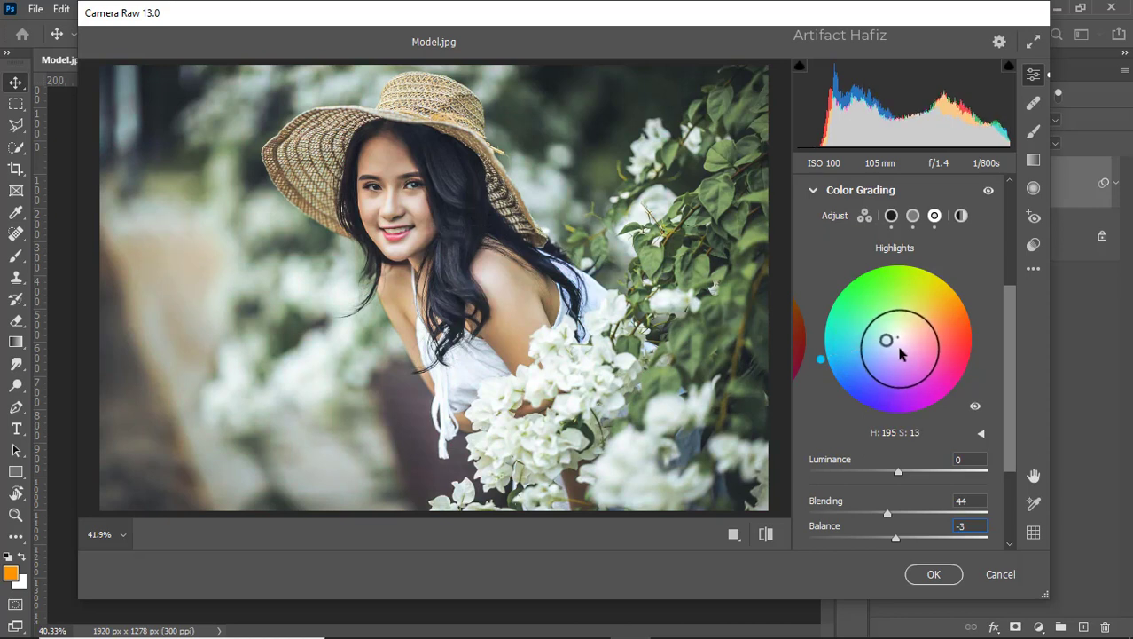
scroll(936, 346, down, 2)
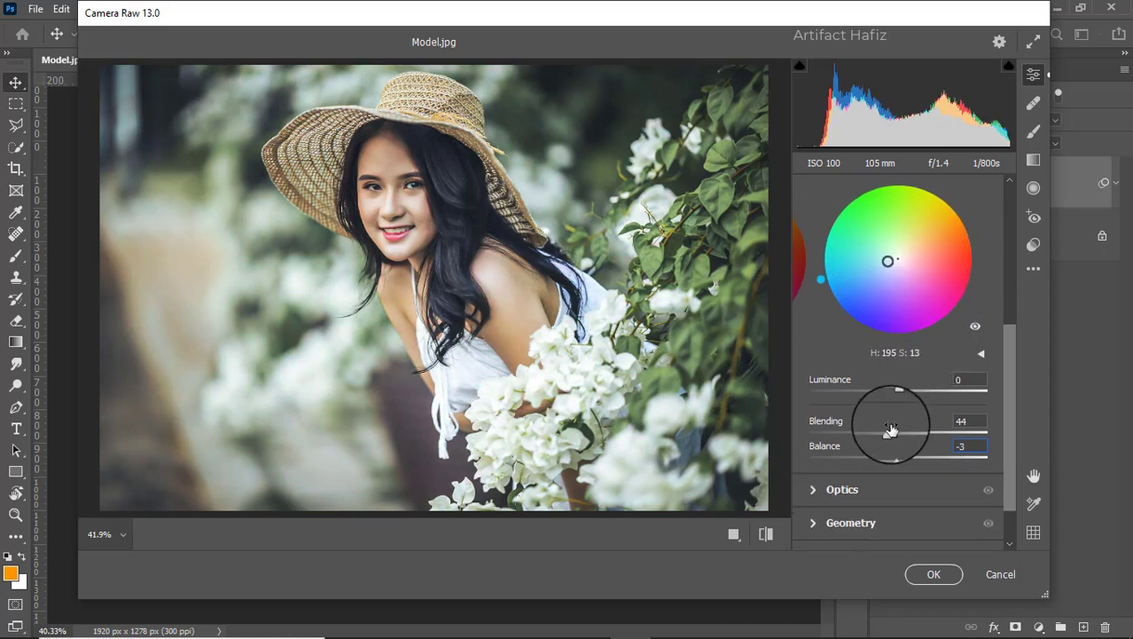
mouse_move(891, 429)
mouse_down()
mouse_move(941, 430)
mouse_move(860, 431)
mouse_move(962, 441)
mouse_move(855, 443)
mouse_move(949, 452)
mouse_move(874, 453)
mouse_move(889, 450)
mouse_up()
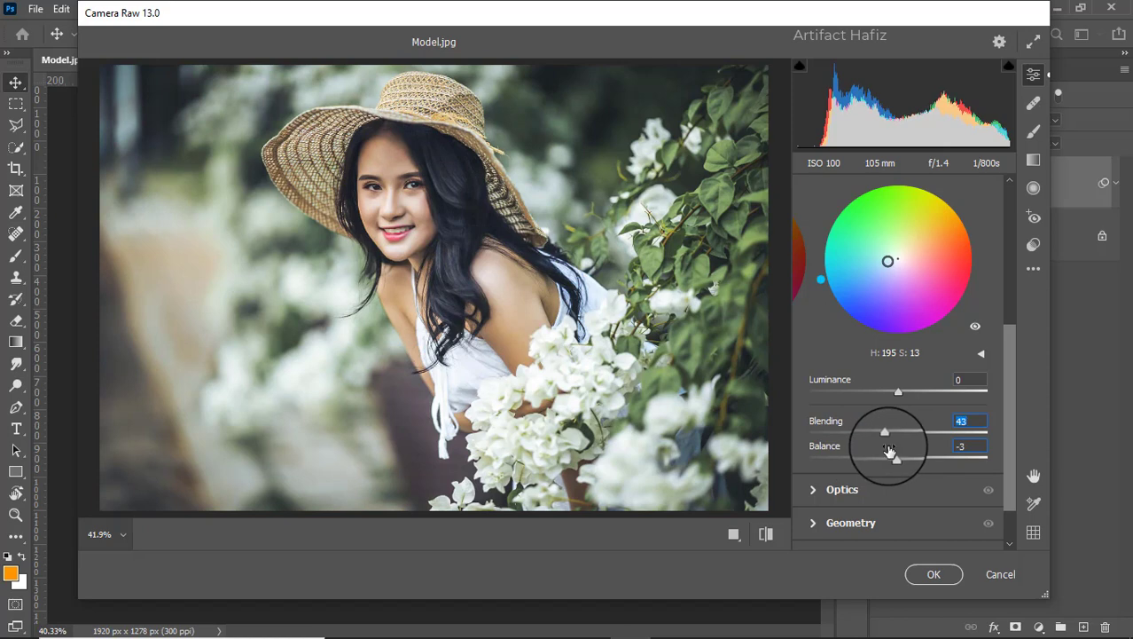
In Effects, set the vignetting to -100, with its feather at 100 and roundness at +69
scroll(889, 448, down, 1)
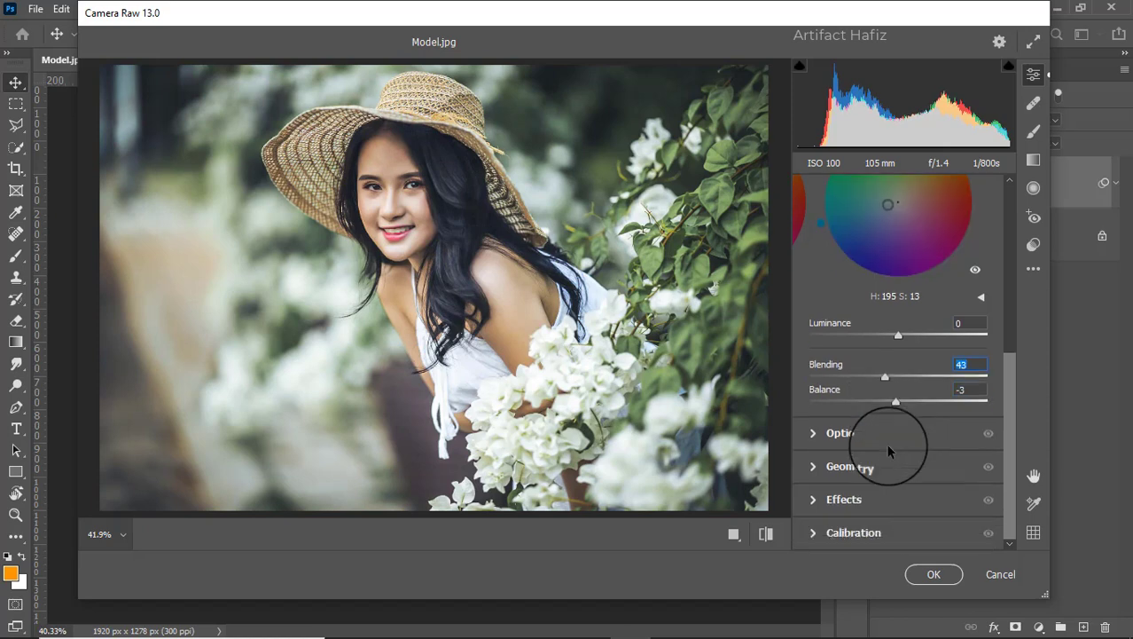
click(813, 500)
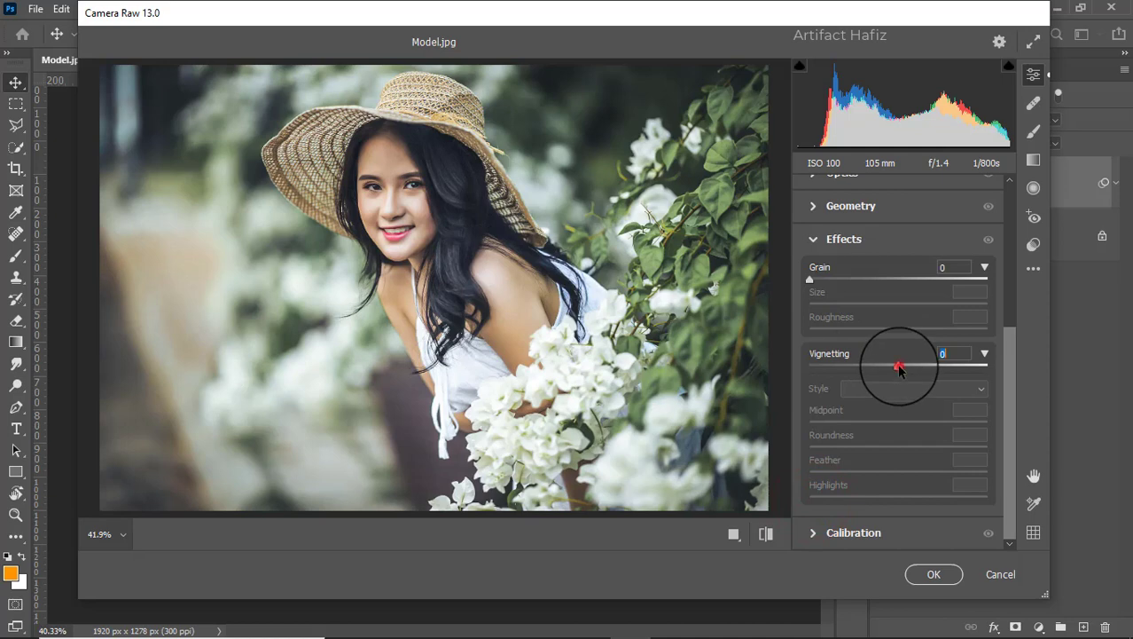
drag(899, 365, 875, 365)
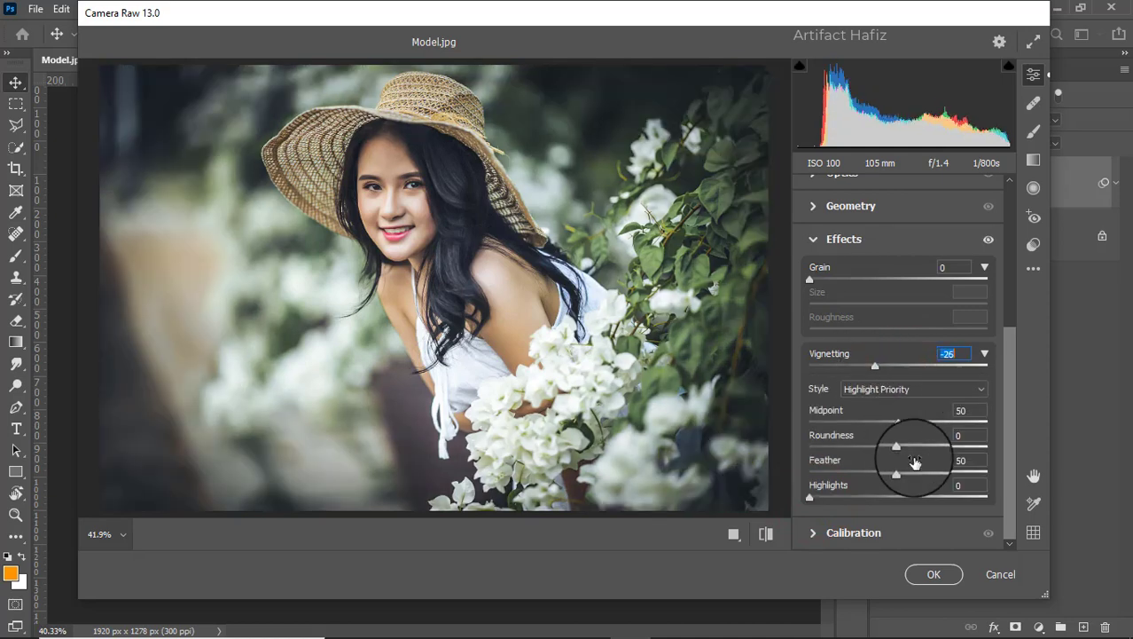
drag(876, 366, 803, 364)
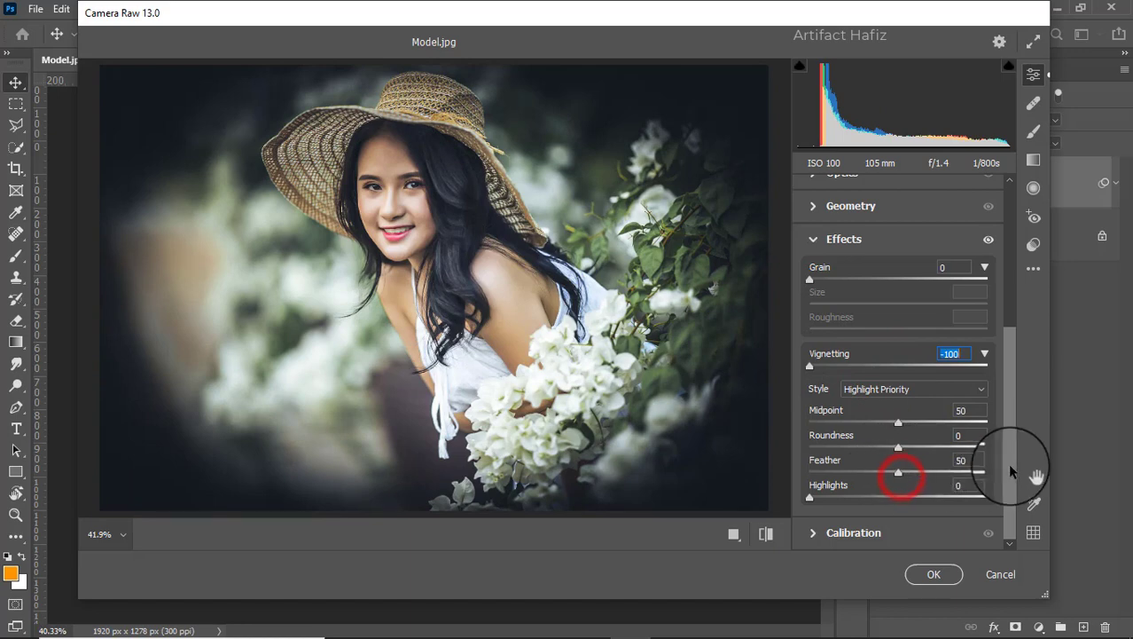
drag(900, 470, 1030, 476)
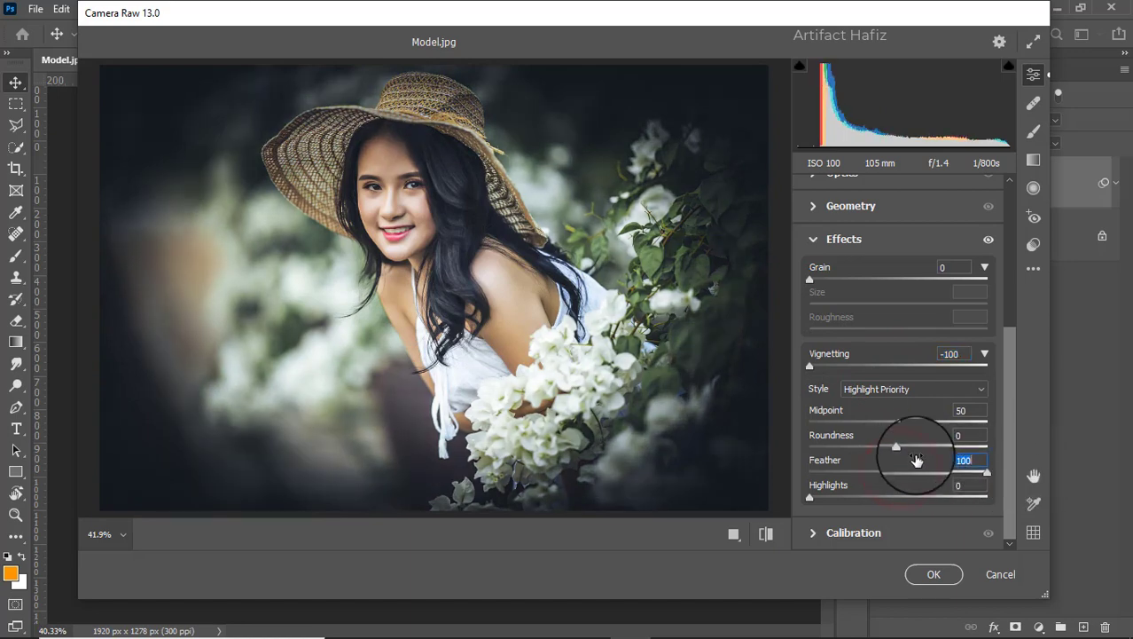
drag(898, 446, 963, 454)
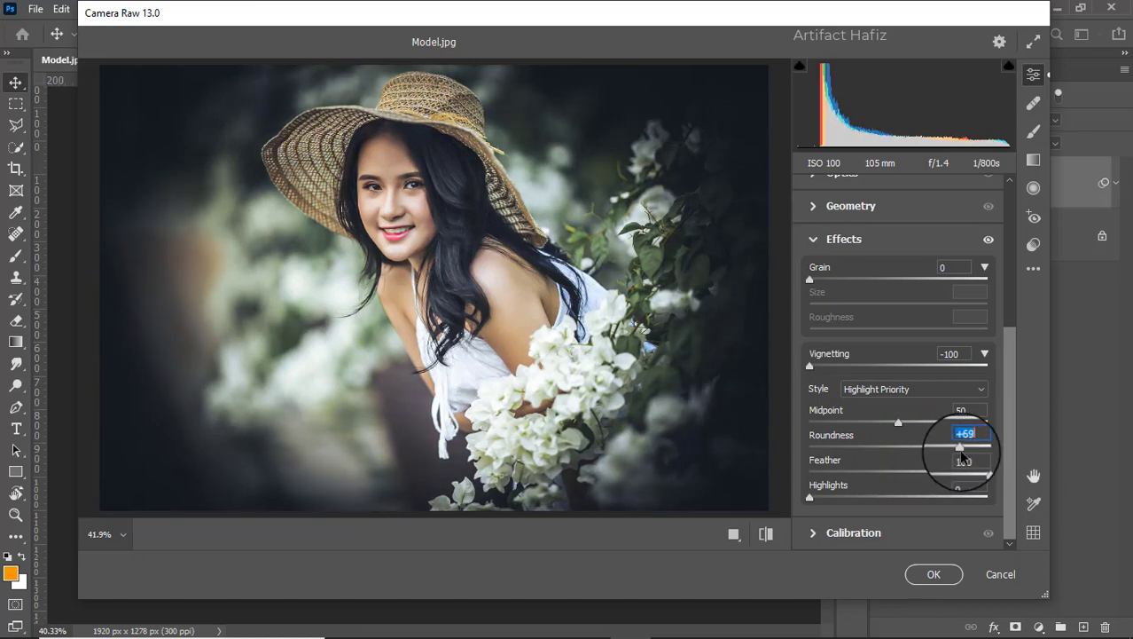
Lower the vignette midpoint to 13 and soften the vignetting amount to -17
drag(898, 421, 845, 423)
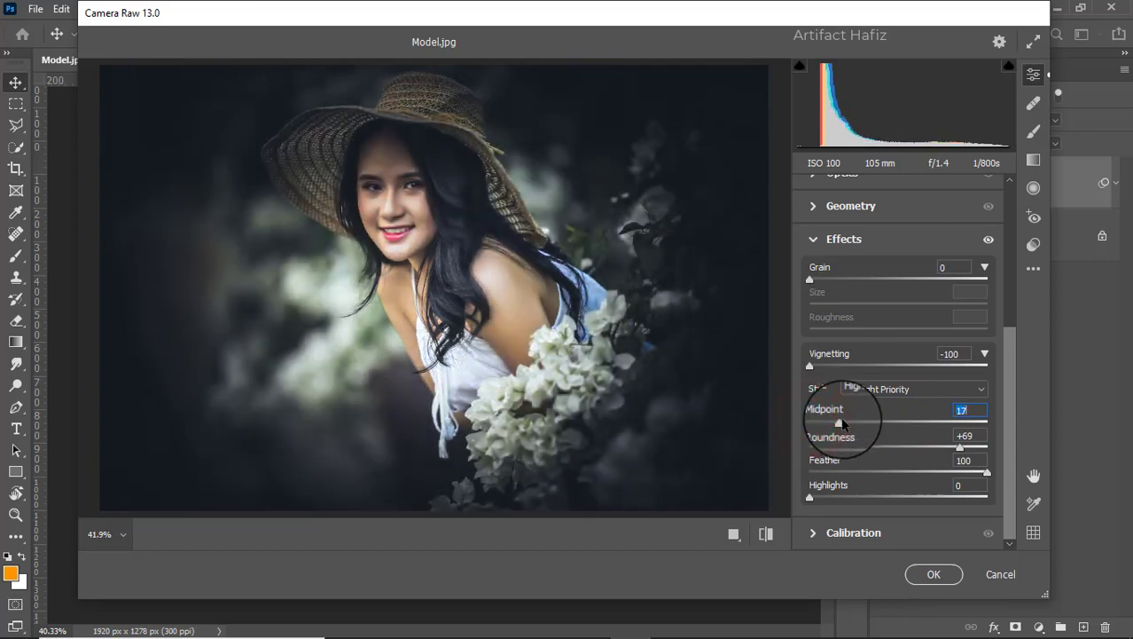
drag(808, 366, 880, 378)
drag(845, 422, 833, 427)
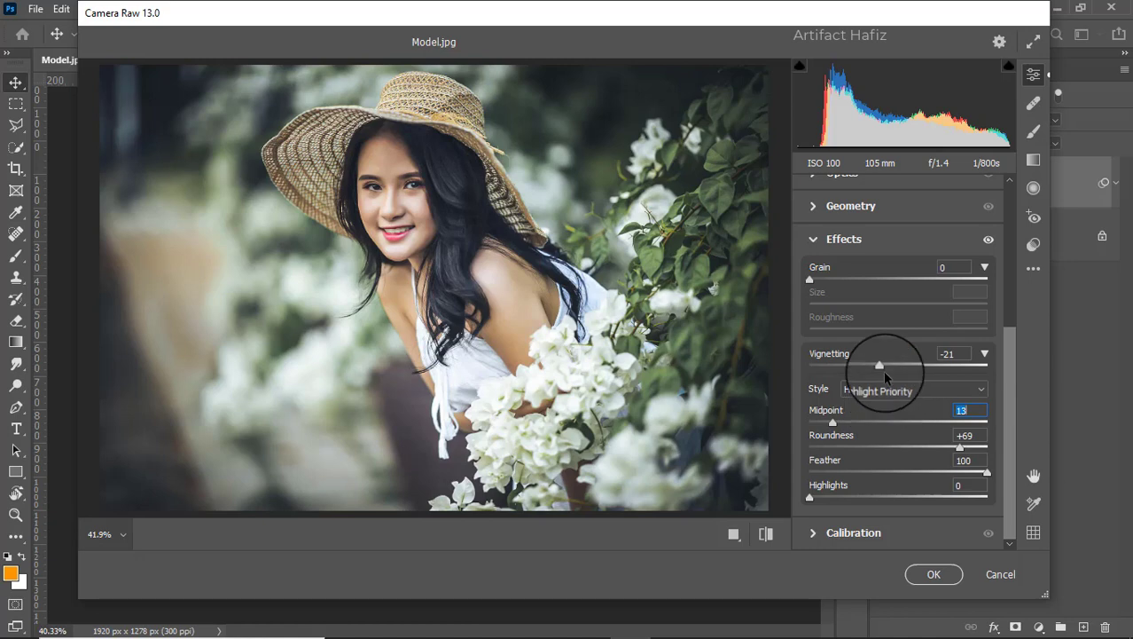
drag(880, 366, 887, 371)
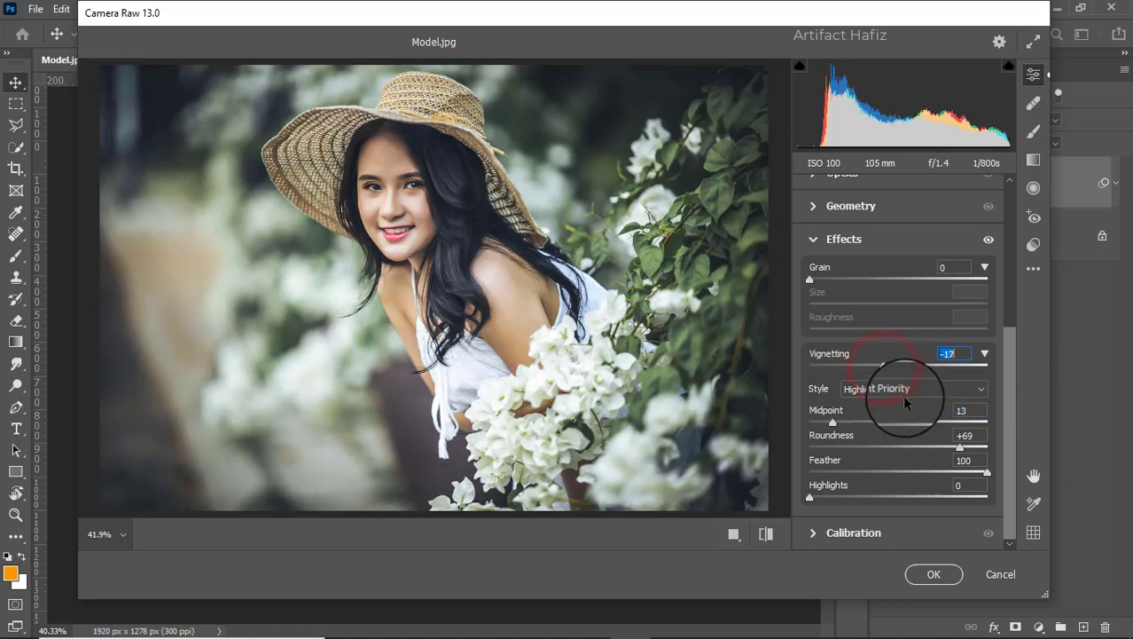
In Calibration, set the Red Primary hue to -13 and its saturation to +5
click(813, 532)
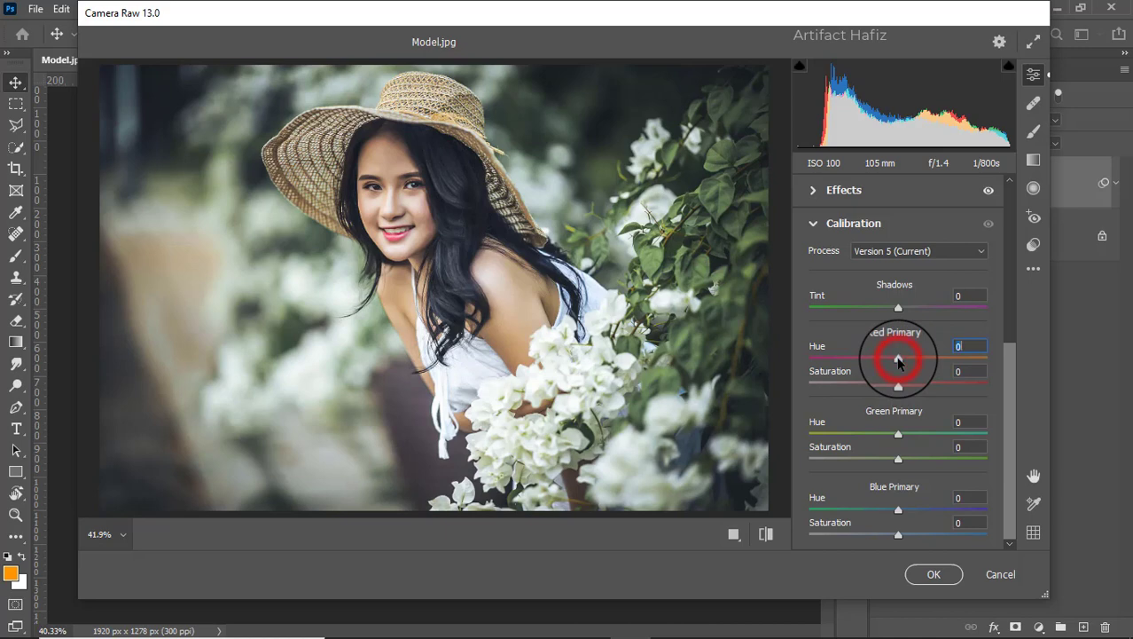
mouse_move(898, 359)
mouse_down()
mouse_move(858, 358)
mouse_move(921, 358)
mouse_move(880, 361)
mouse_up()
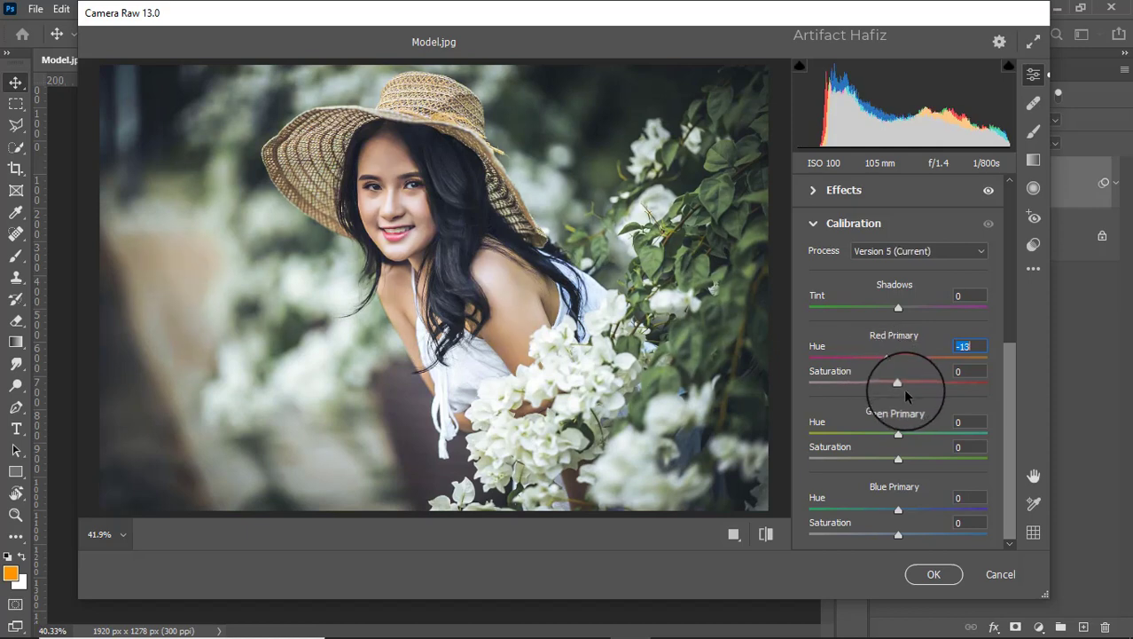
mouse_move(899, 384)
mouse_down()
mouse_move(943, 384)
mouse_move(904, 393)
mouse_up()
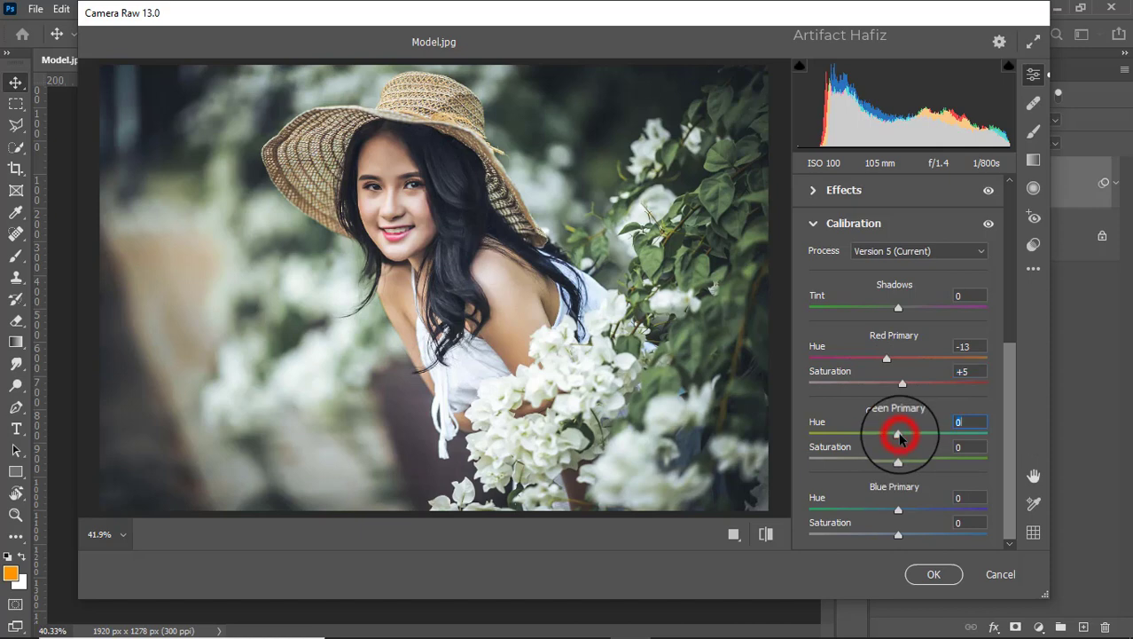
Set the Green Primary to hue +18 and saturation -7, and the Blue Primary to hue -7 and saturation +10
drag(900, 435, 872, 461)
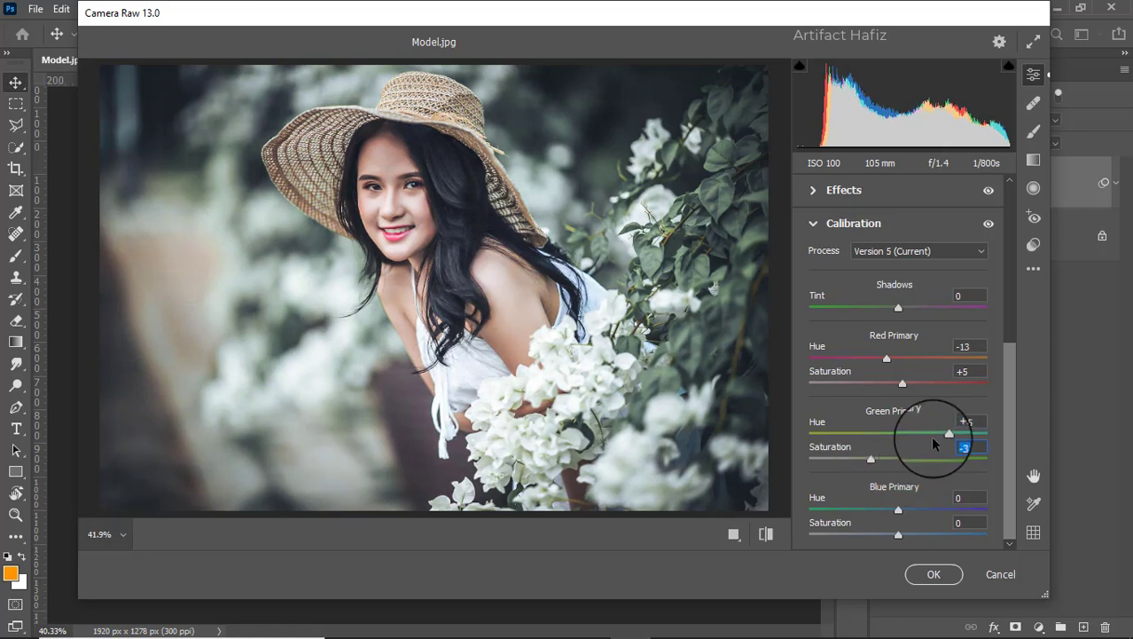
drag(945, 437, 914, 439)
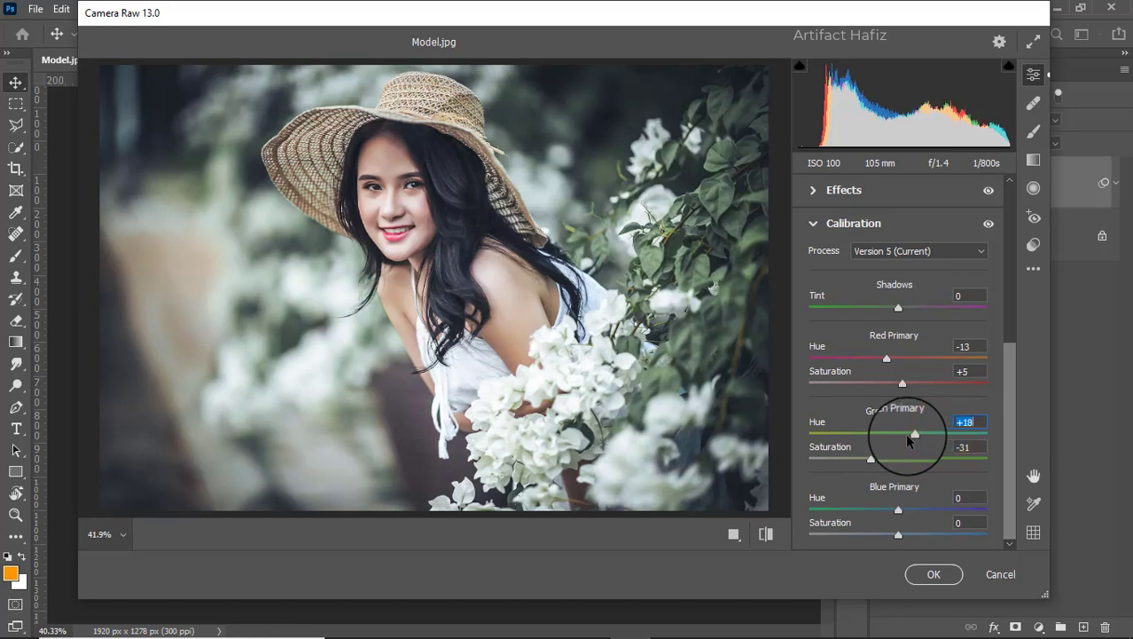
drag(908, 440, 874, 442)
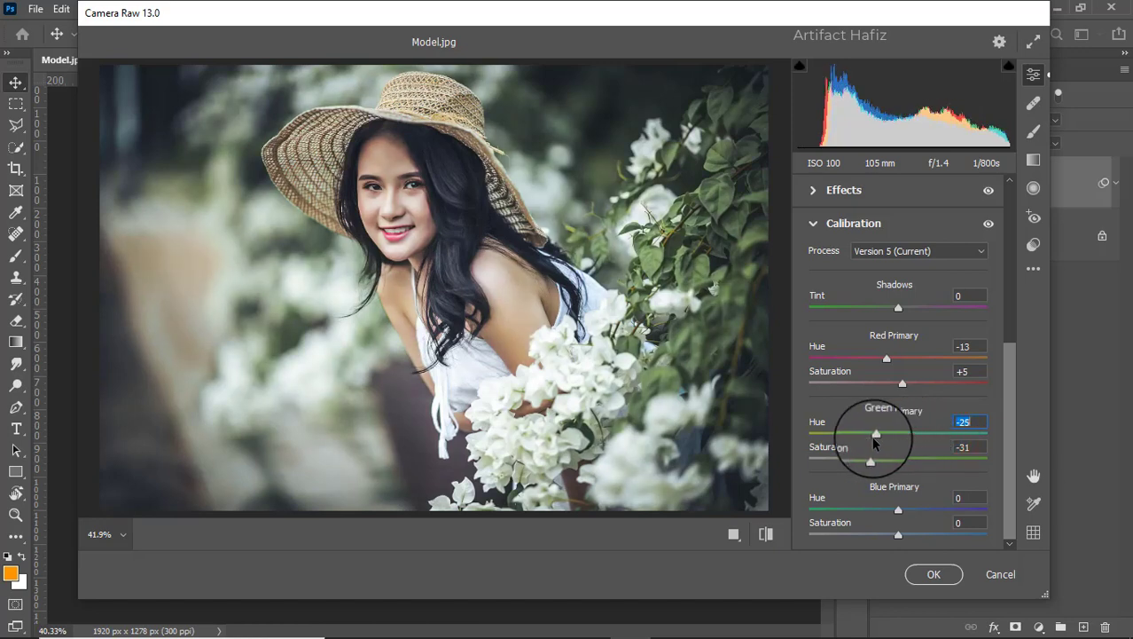
drag(875, 443, 892, 459)
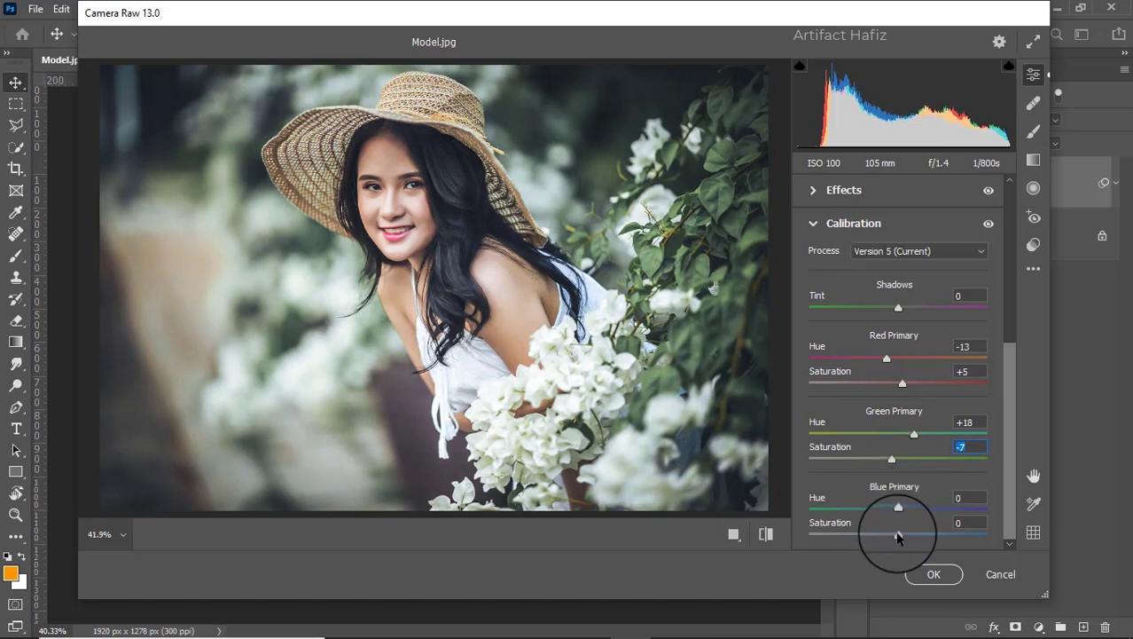
mouse_move(898, 537)
mouse_down()
mouse_move(918, 536)
mouse_move(903, 508)
mouse_move(827, 510)
mouse_move(941, 519)
mouse_move(889, 521)
mouse_move(890, 508)
mouse_move(916, 534)
mouse_move(906, 535)
mouse_up()
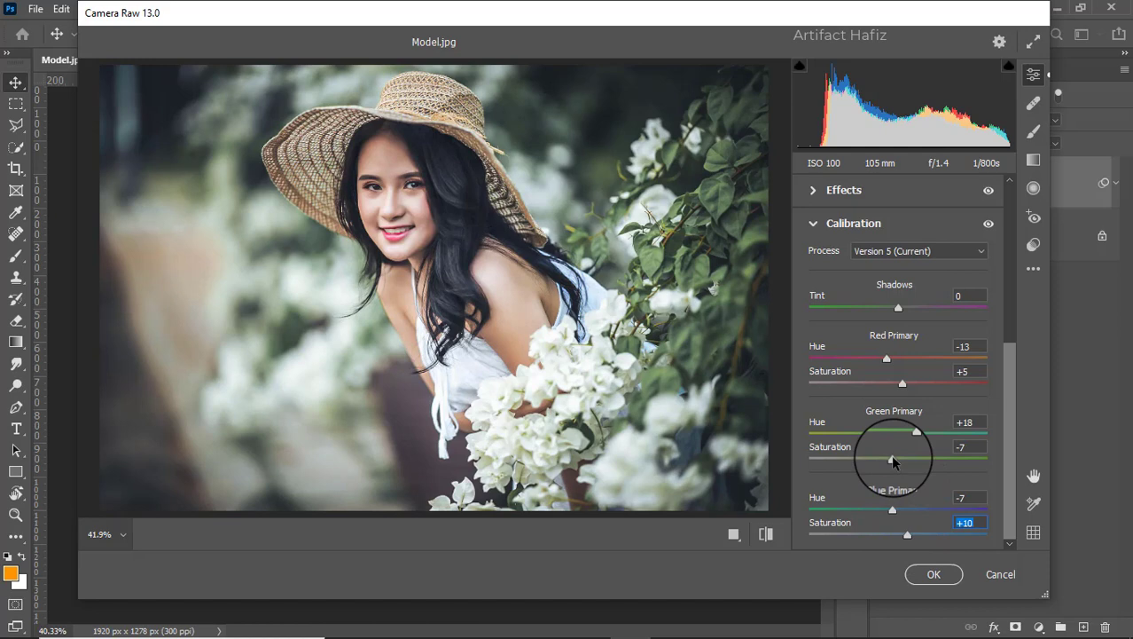
Raise the Red Primary saturation to +30 and apply the Camera Raw filter to the photo
click(903, 382)
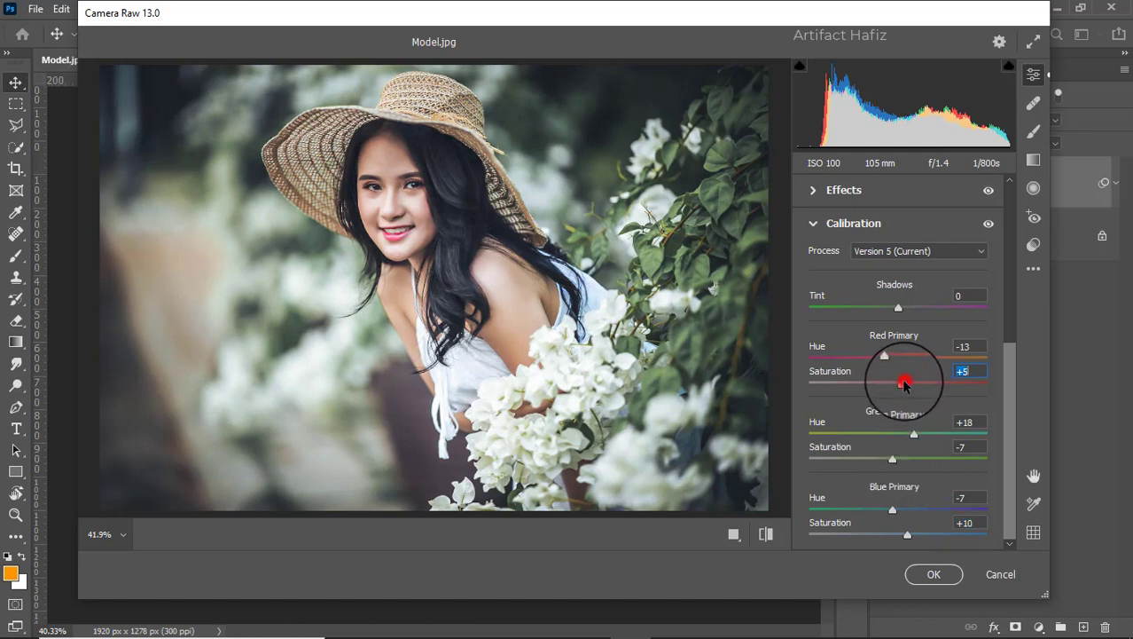
mouse_move(904, 382)
mouse_down()
mouse_move(873, 385)
mouse_move(925, 389)
mouse_up()
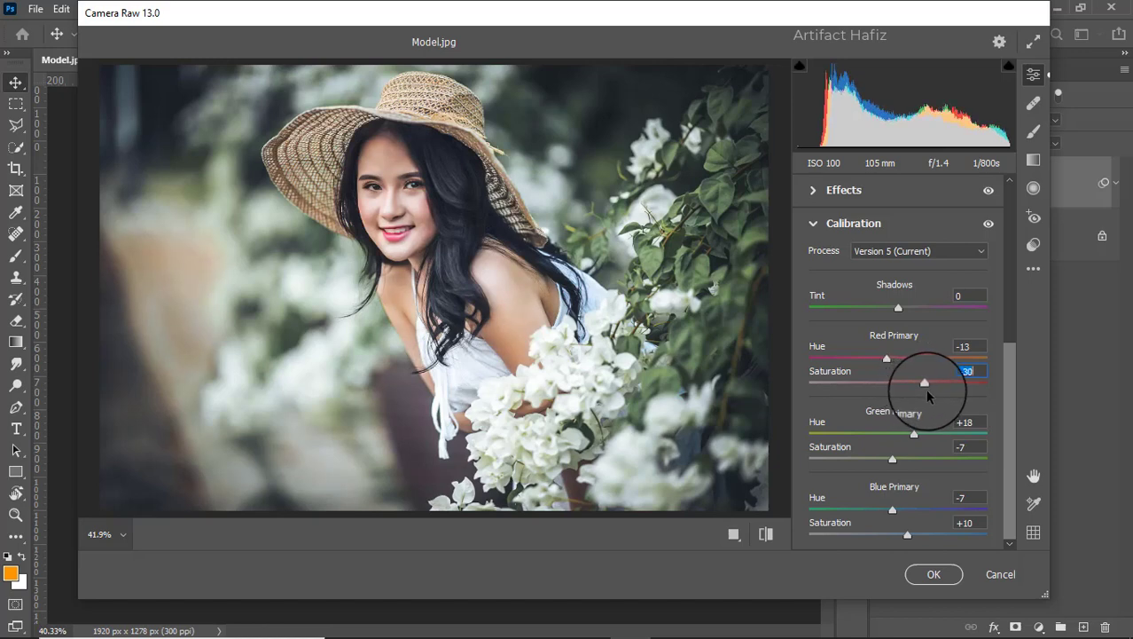
click(933, 572)
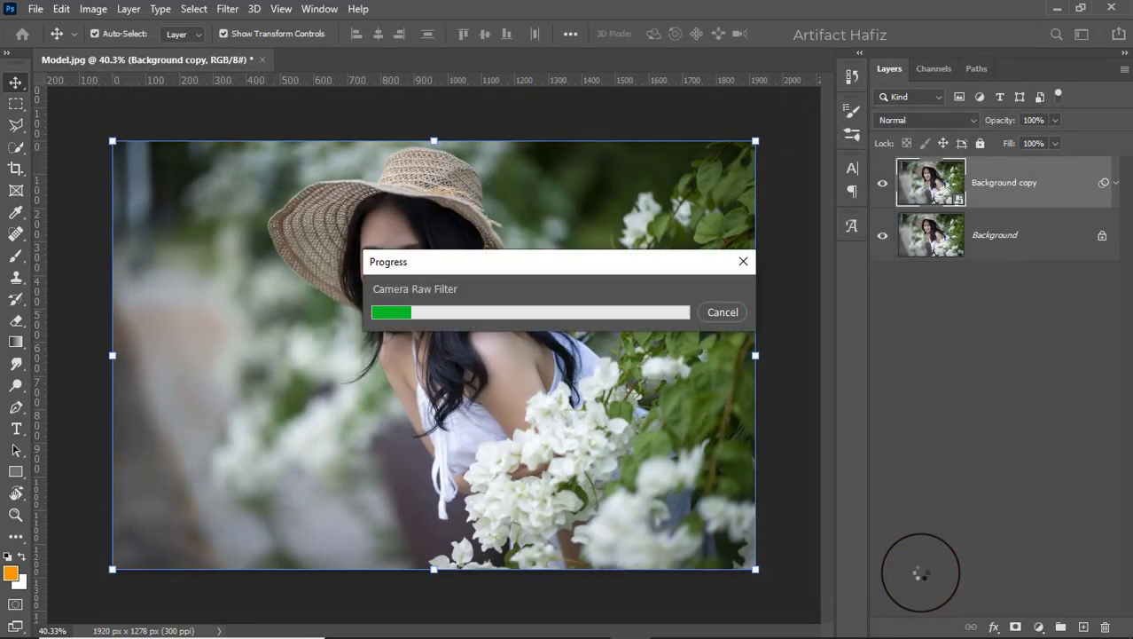